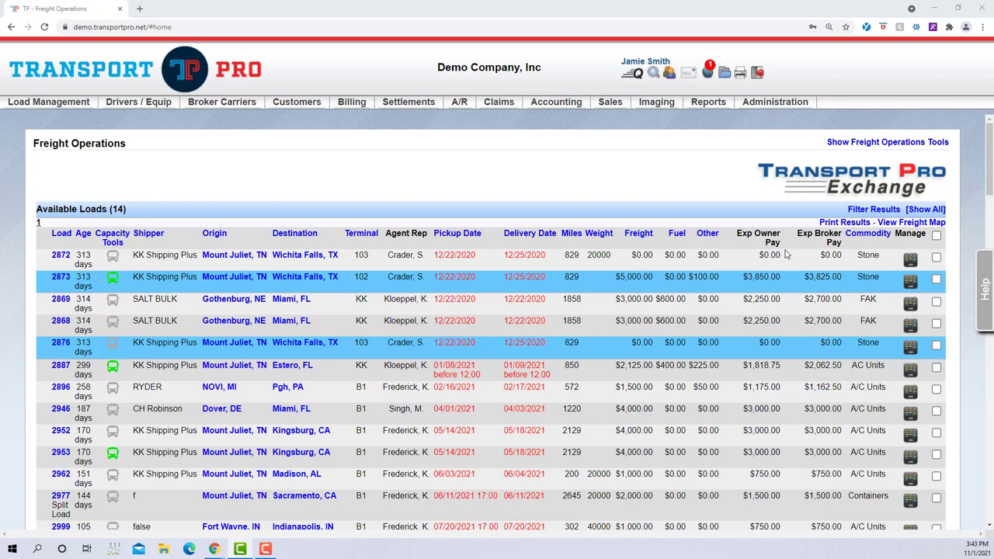
- Start adding a new terminal and look over its blank information form
mouse_move(786, 106)
mouse_move(809, 135)
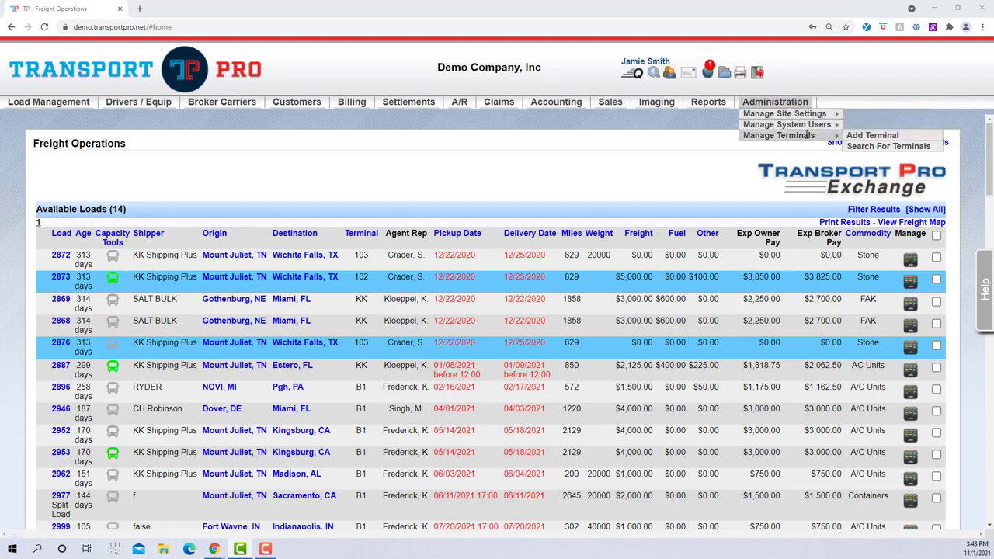
left_click(860, 137)
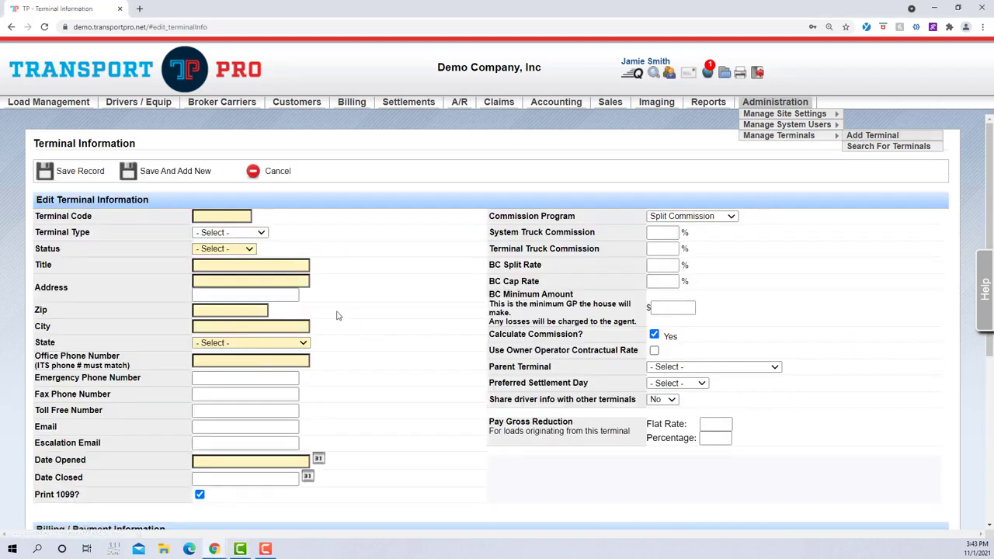
scroll(393, 312, "down", 3)
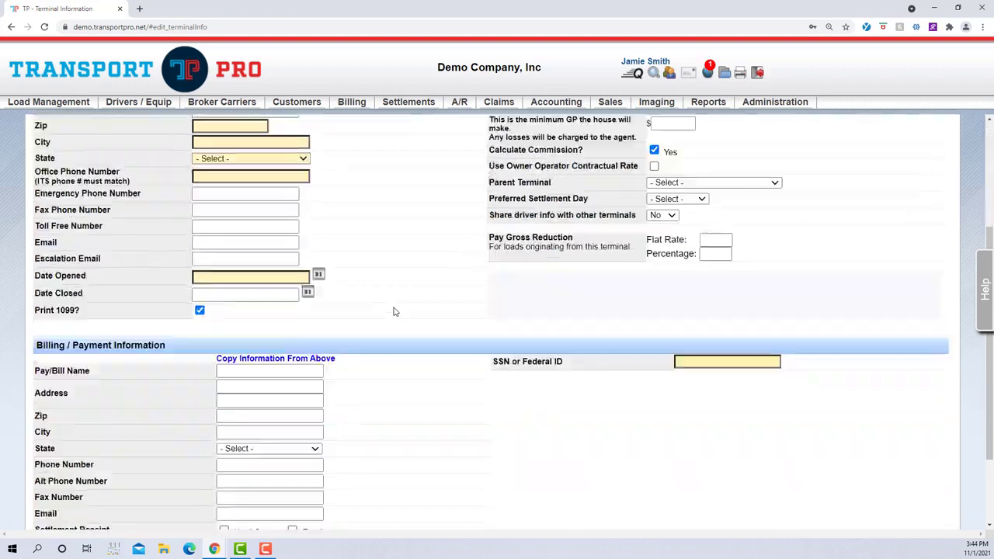
scroll(392, 312, "down", 1)
scroll(393, 311, "up", 3)
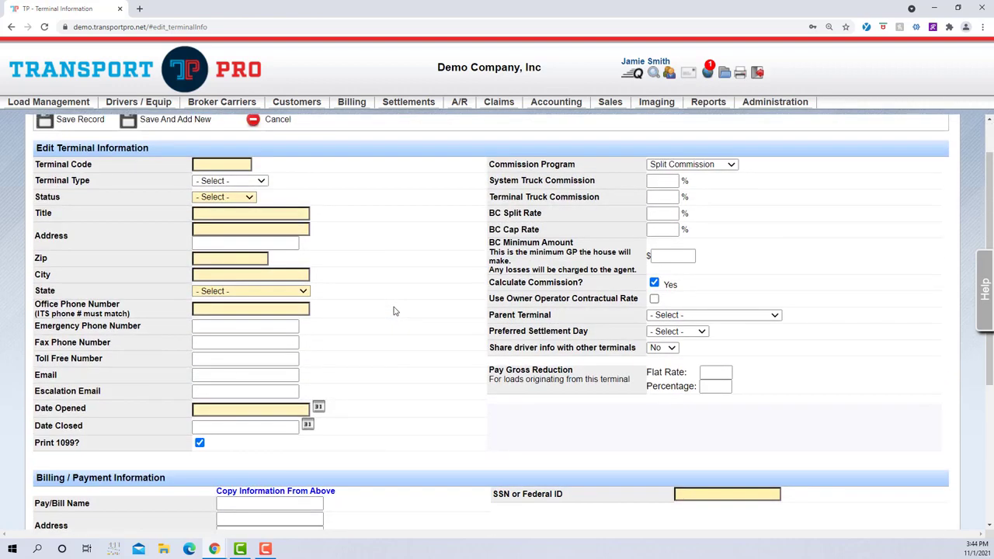
scroll(393, 311, "up", 1)
- Enter TER as the terminal code and set the terminal type to Agent-Freight and the status to Active
left_click(243, 216)
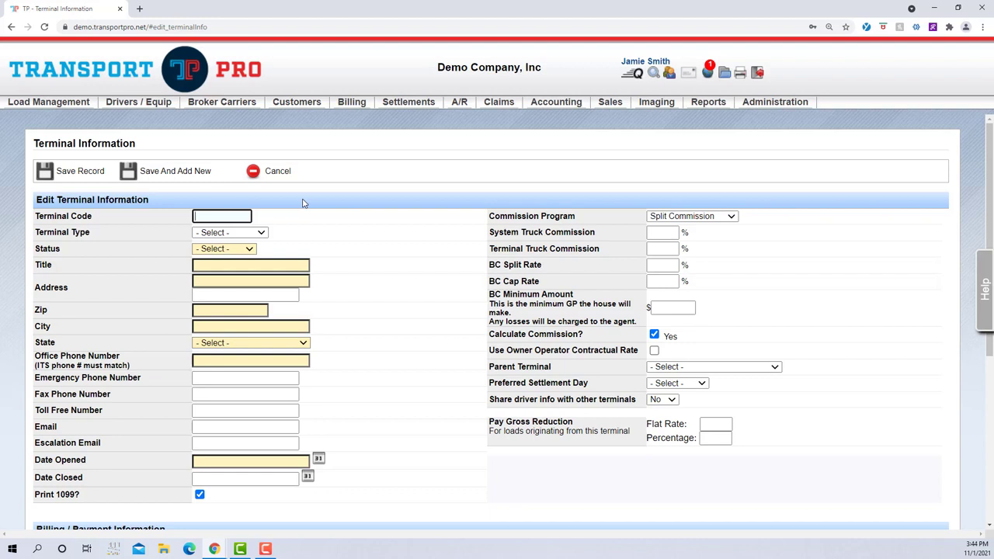
type("TER")
left_click(308, 216)
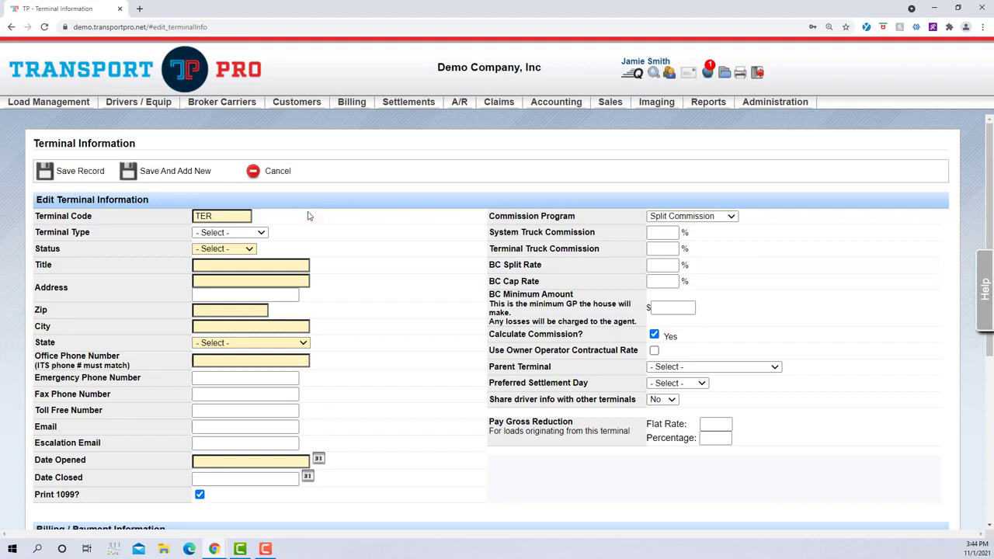
left_click(261, 232)
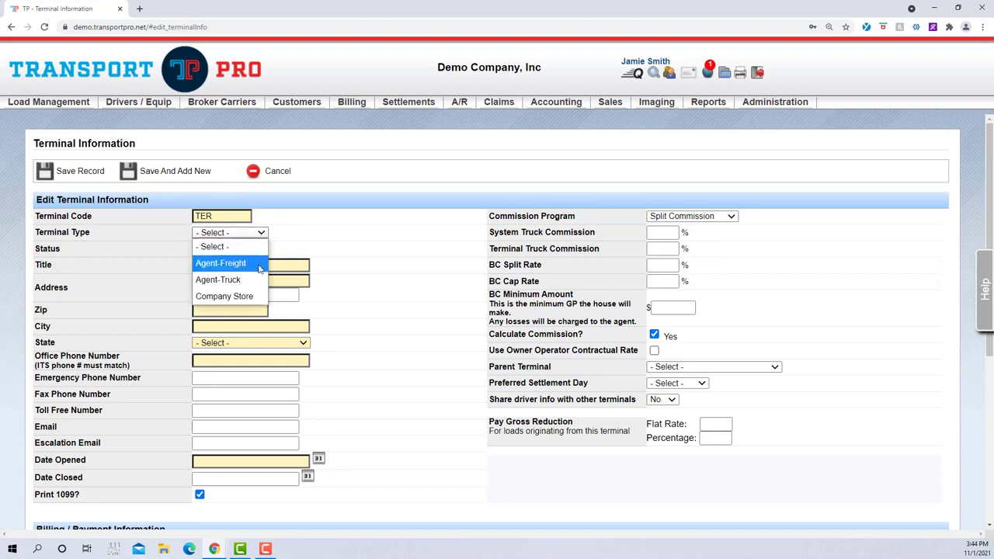
left_click(260, 265)
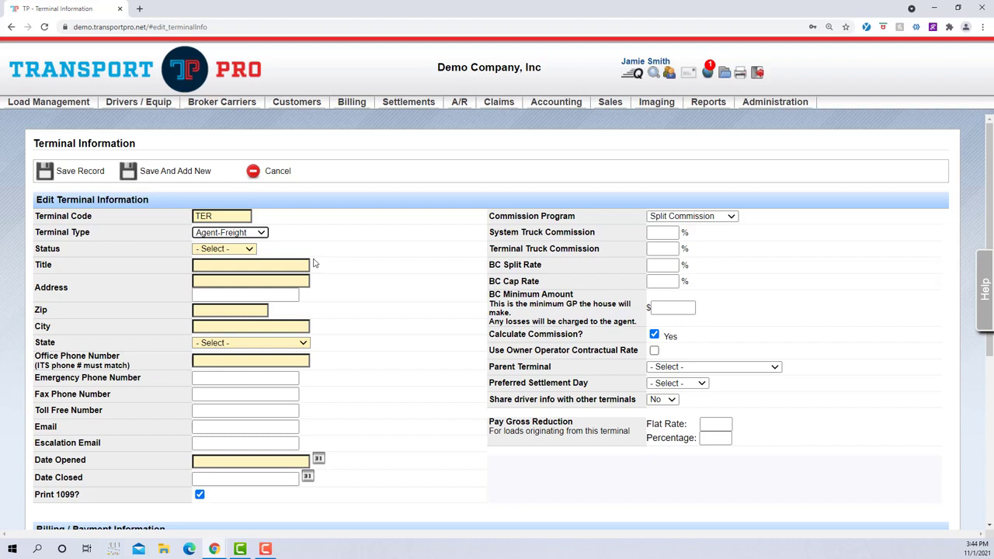
left_click(248, 250)
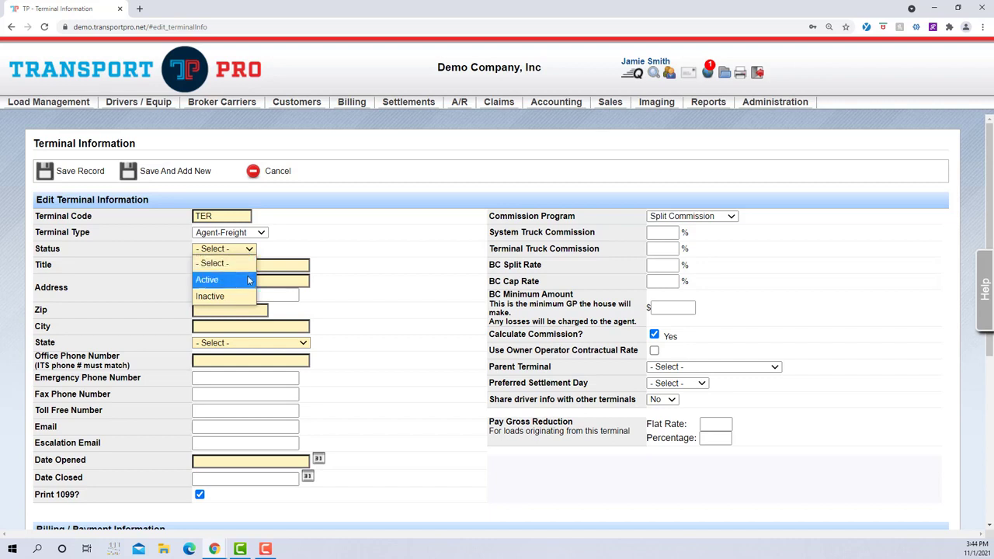
left_click(248, 277)
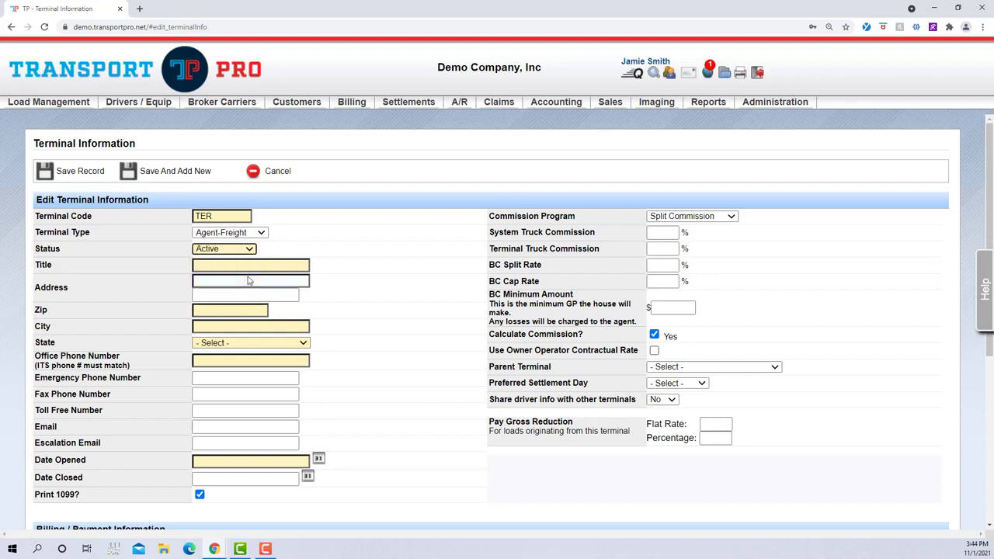
- Enter "TER Terminal" as the title of the terminal
left_click(308, 264)
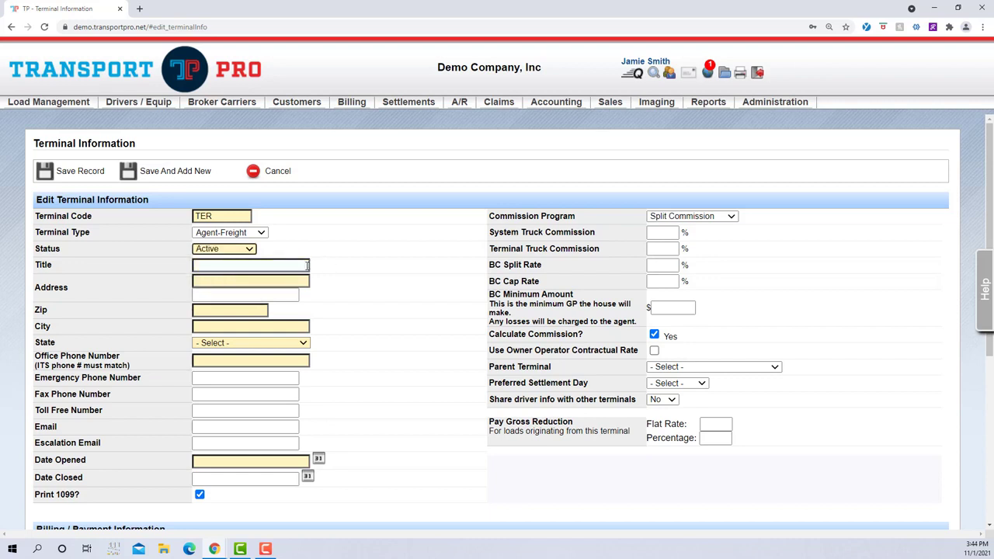
left_click(307, 264)
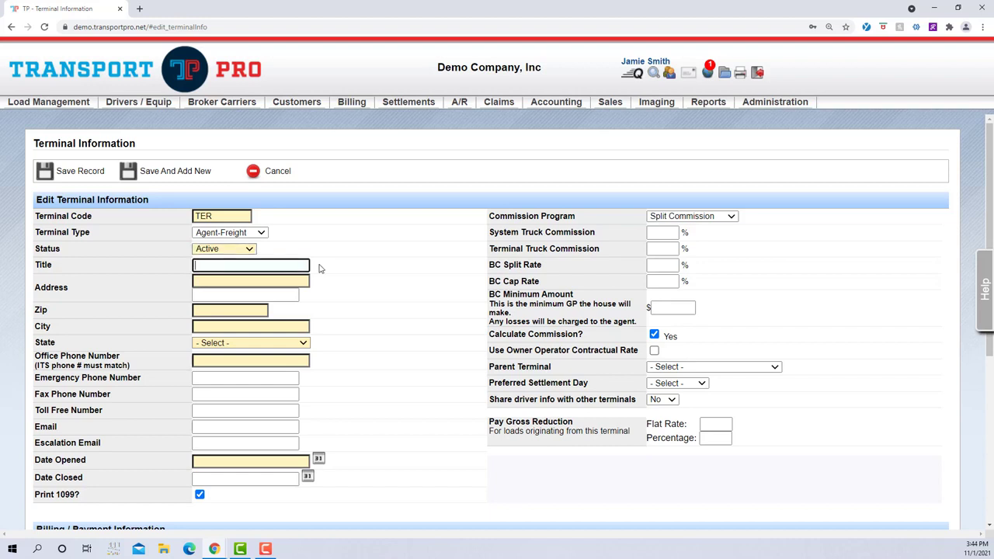
type("TER Terminal")
- Enter the terminal's street address and zip code, letting the city and state fill in from the zip
left_click(293, 281)
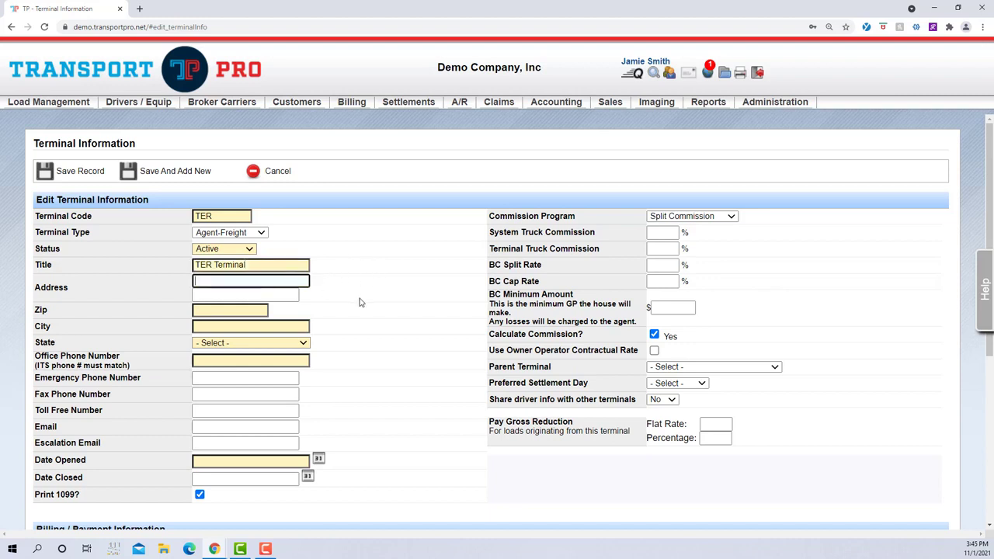
left_click(250, 310)
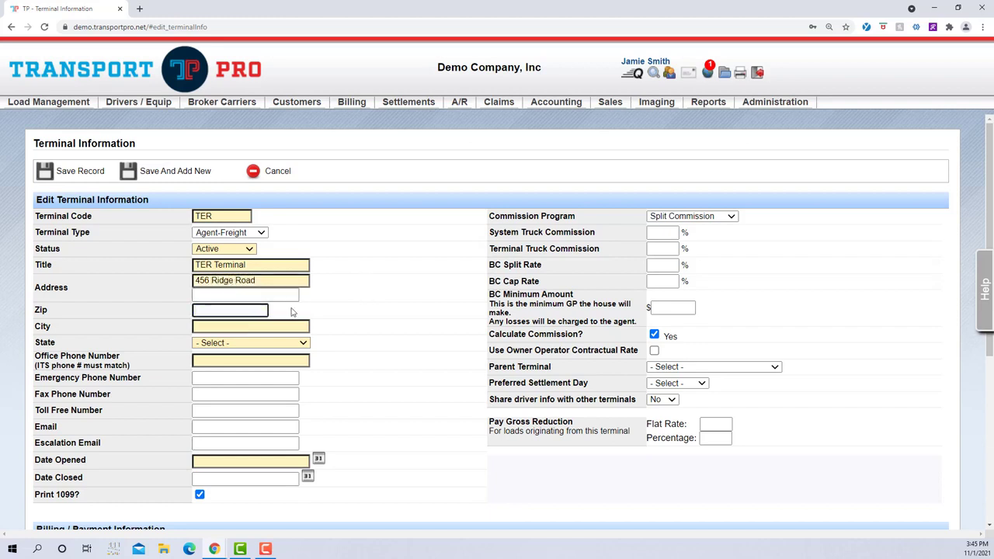
type("48185")
left_click(355, 333)
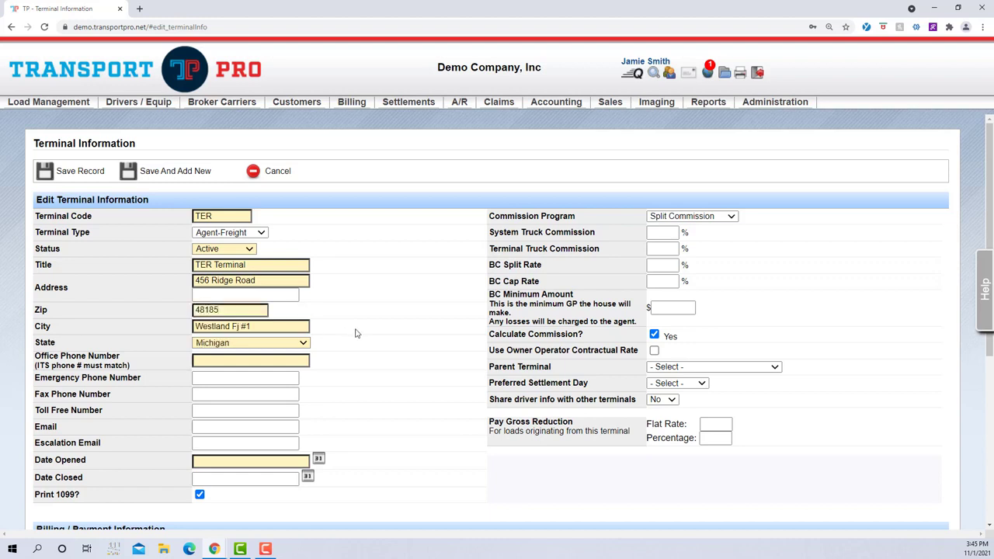
- Fill in the terminal's office phone number
scroll(354, 333, "down", 1)
left_click(300, 310)
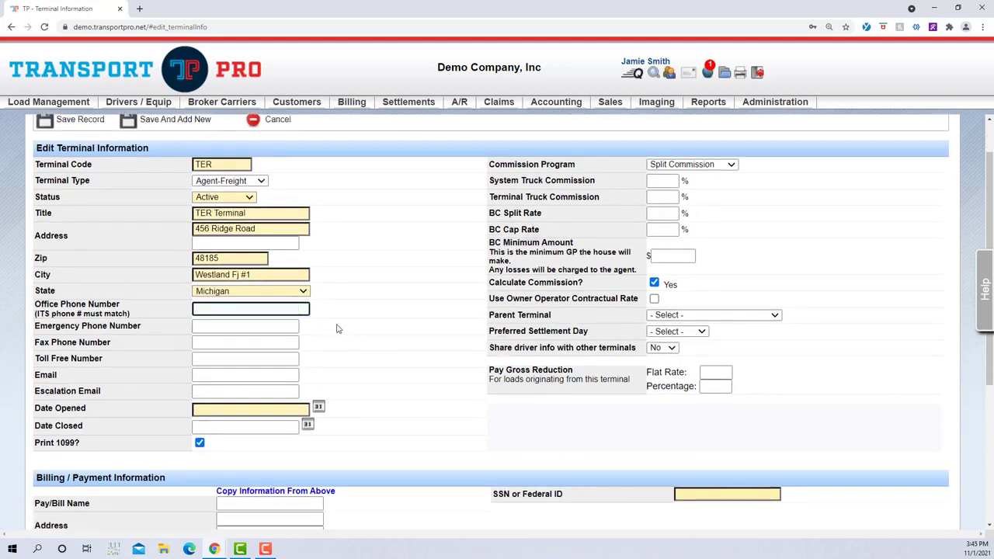
type("555-555-5555")
left_click(337, 329)
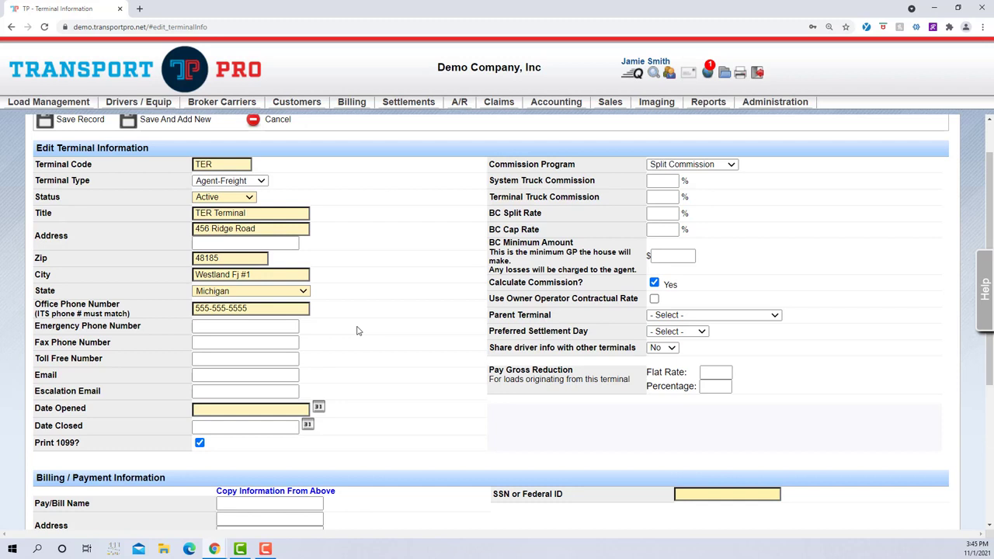
- Fill in the terminal's email and escalation email addresses
left_click(294, 328)
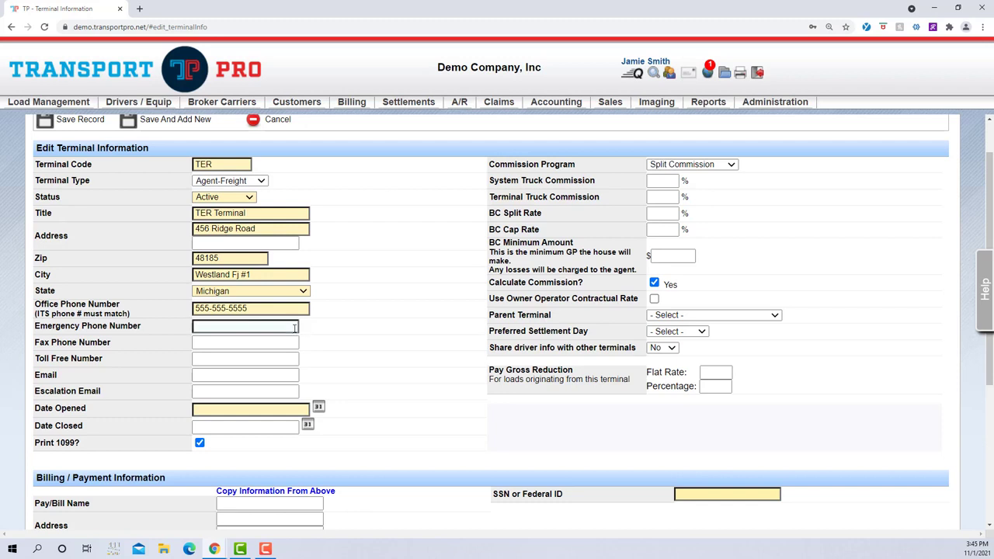
left_click(279, 375)
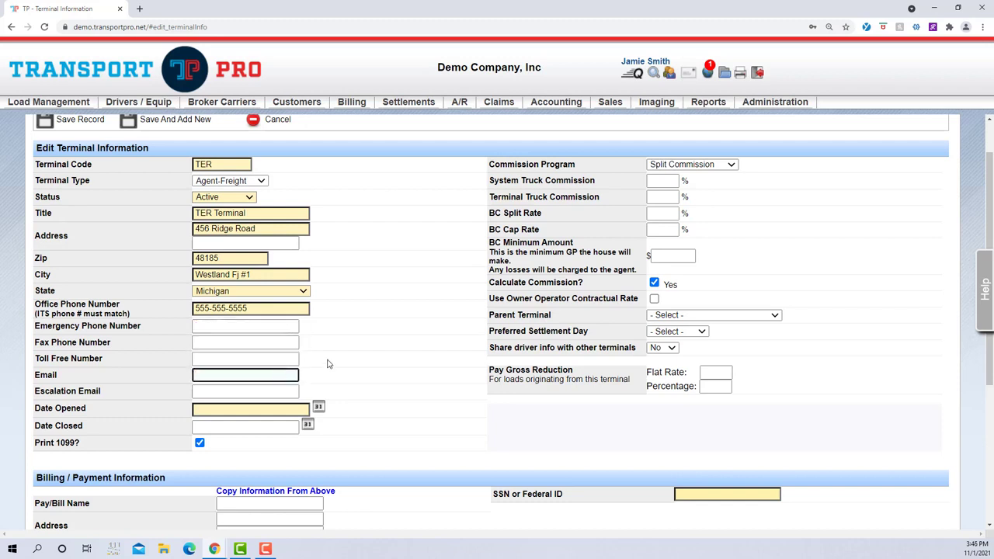
key("Tab")
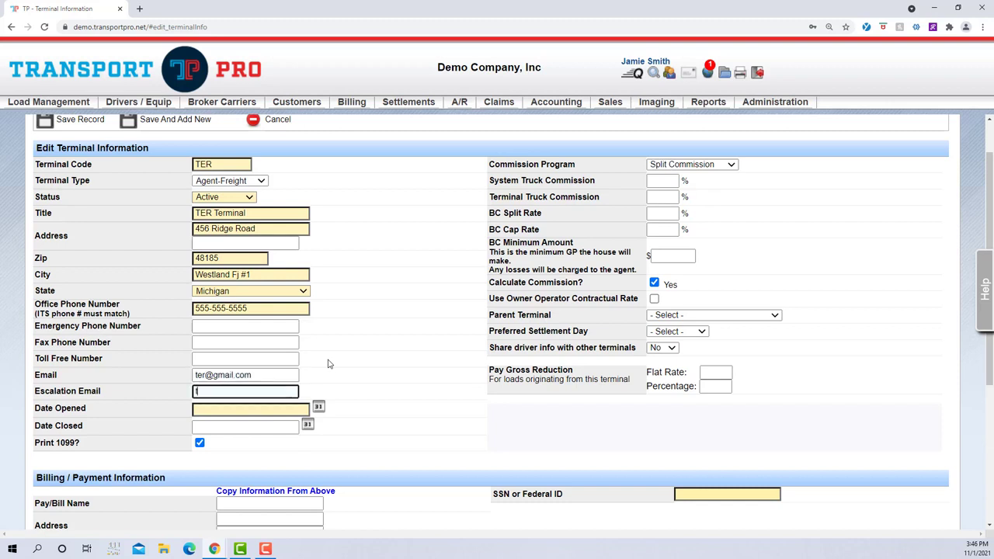
left_click(428, 350)
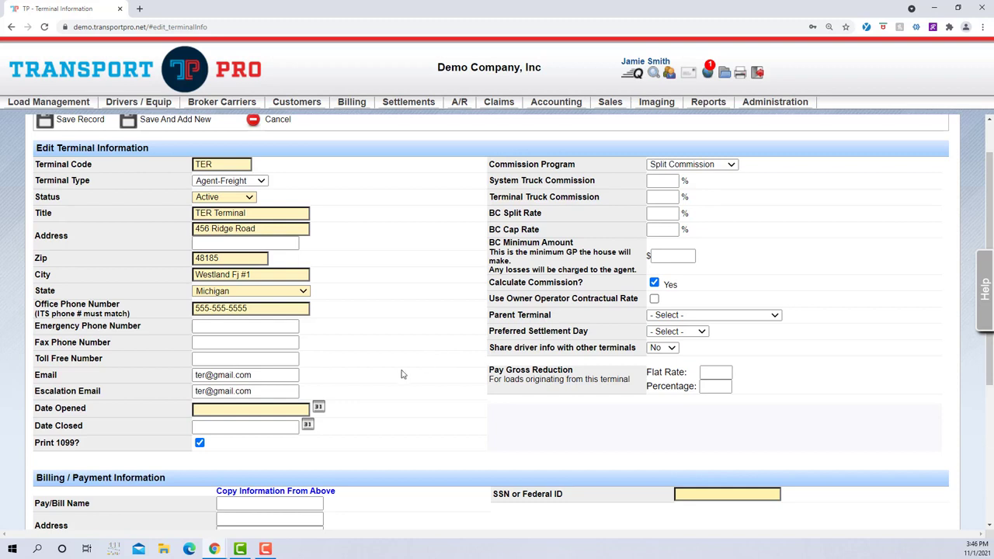
- Set the terminal's opening date to 2021-10-01 and leave the closing date blank
left_click(318, 409)
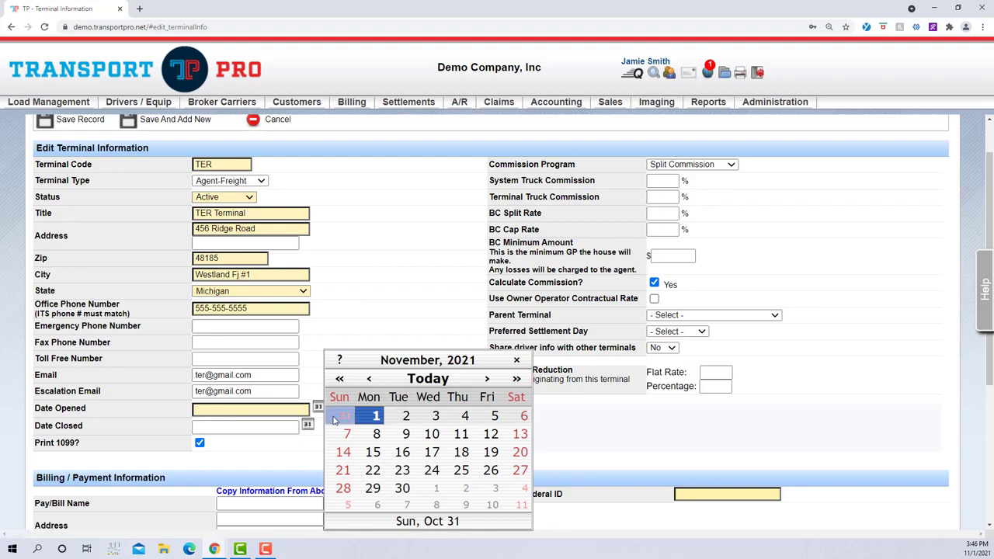
left_click(378, 382)
left_click(493, 416)
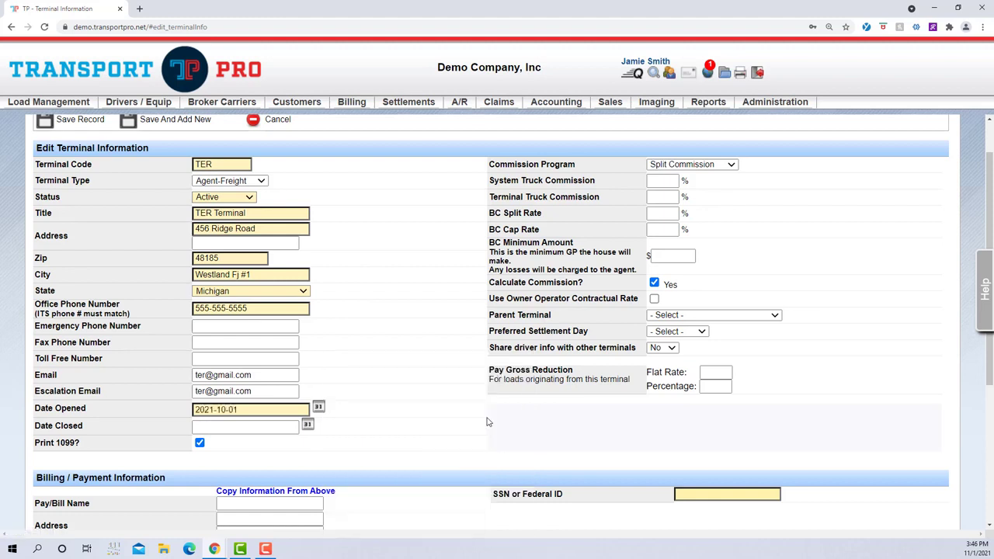
scroll(403, 404, "down", 1)
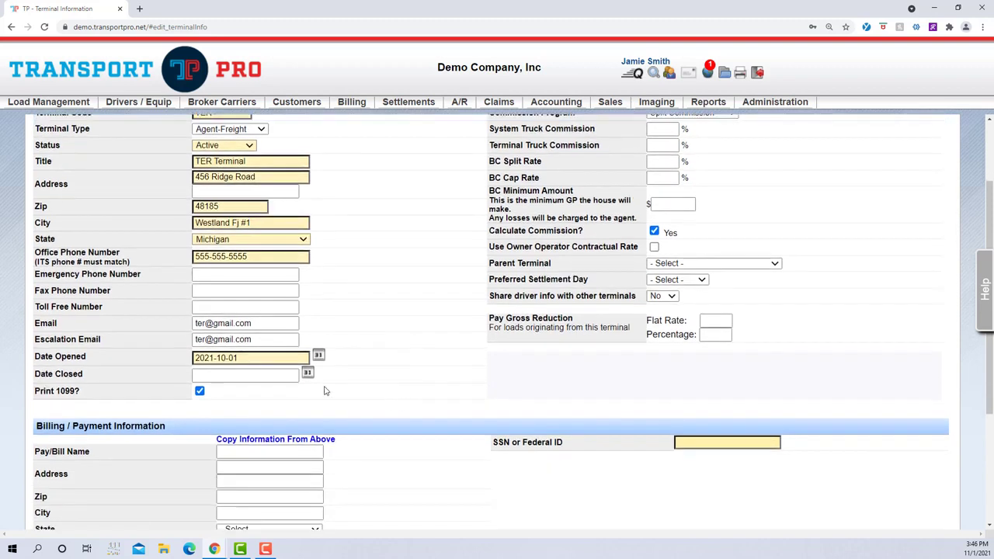
left_click(288, 376)
- Keep the Split Commission program and set the system truck commission to 8% and the terminal truck commission to 10%
scroll(360, 412, "up", 2)
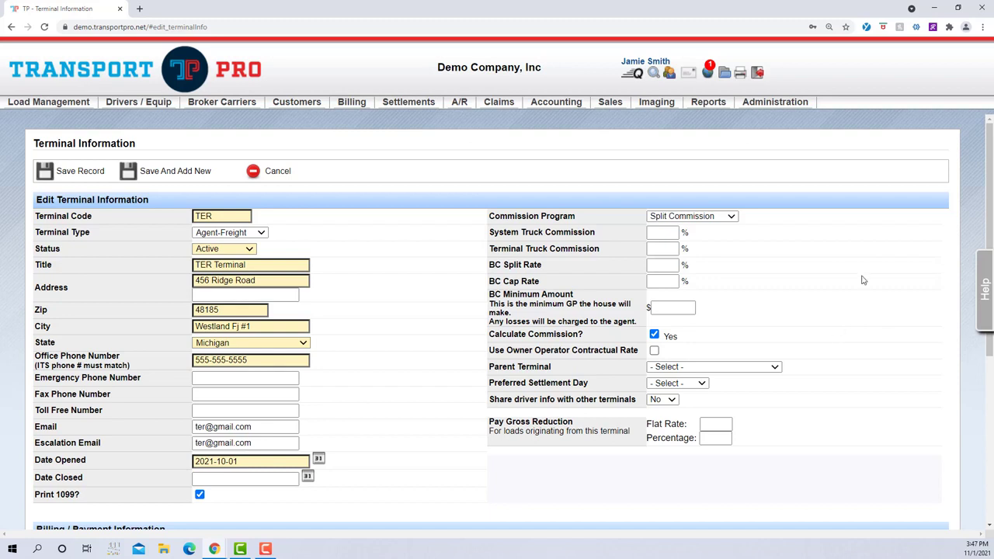
left_click(732, 218)
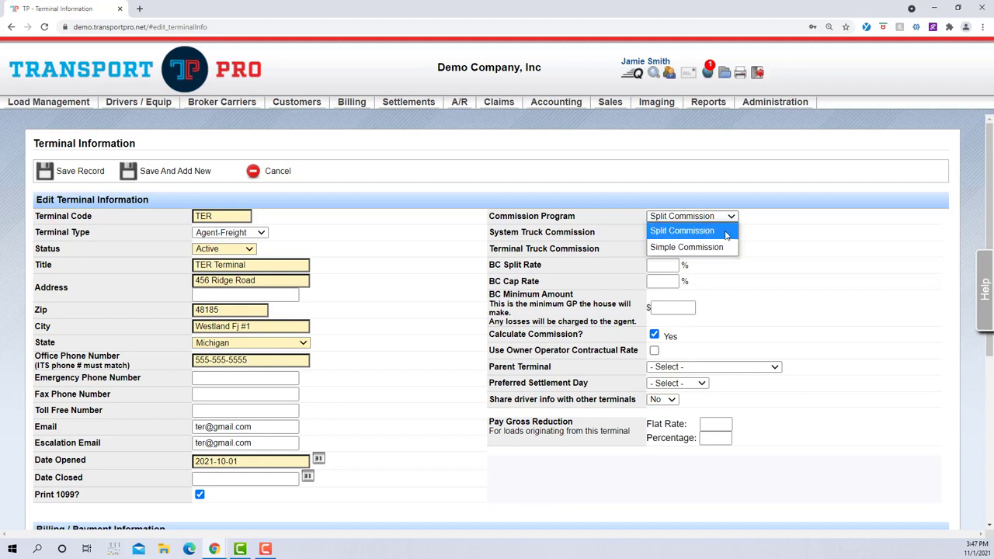
left_click(726, 235)
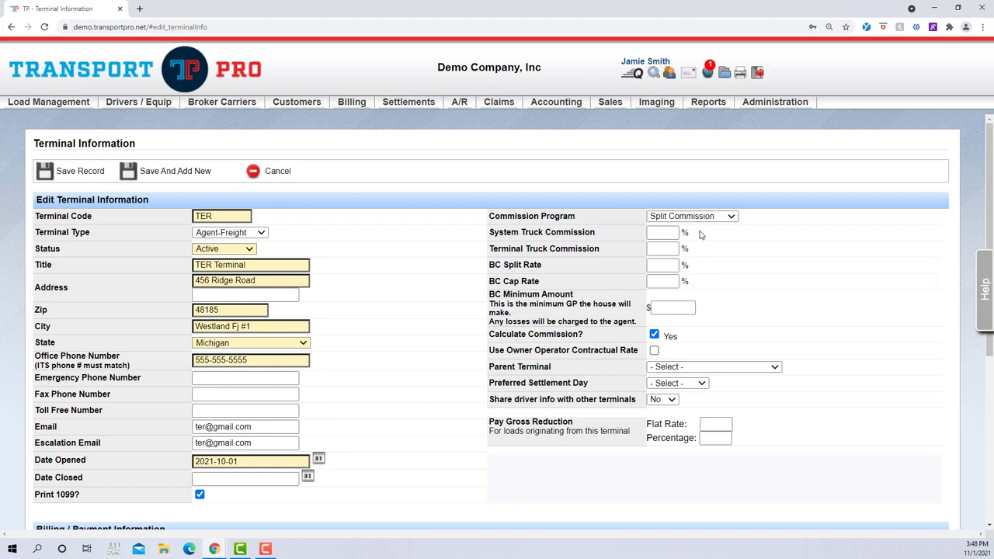
left_click(666, 232)
type("8")
left_click(724, 243)
left_click(669, 248)
type("10")
left_click(696, 254)
- Set the BC split rate to 60% and the BC cap rate to 100%
left_click(670, 266)
type("60")
left_click(713, 270)
left_click(665, 283)
type("100")
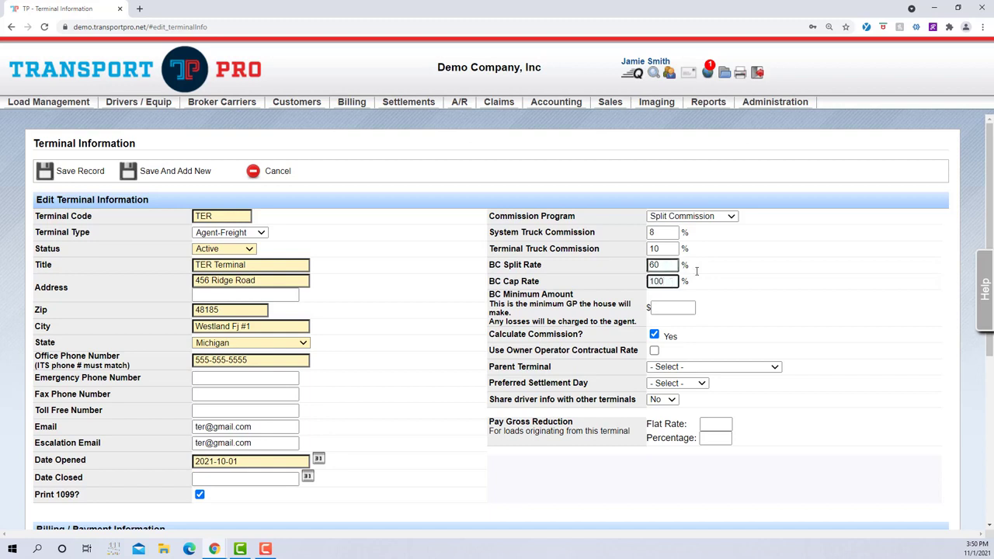
left_click(728, 287)
- Change the BC cap rate to 85%
double_click(666, 281)
type("85")
left_click(769, 289)
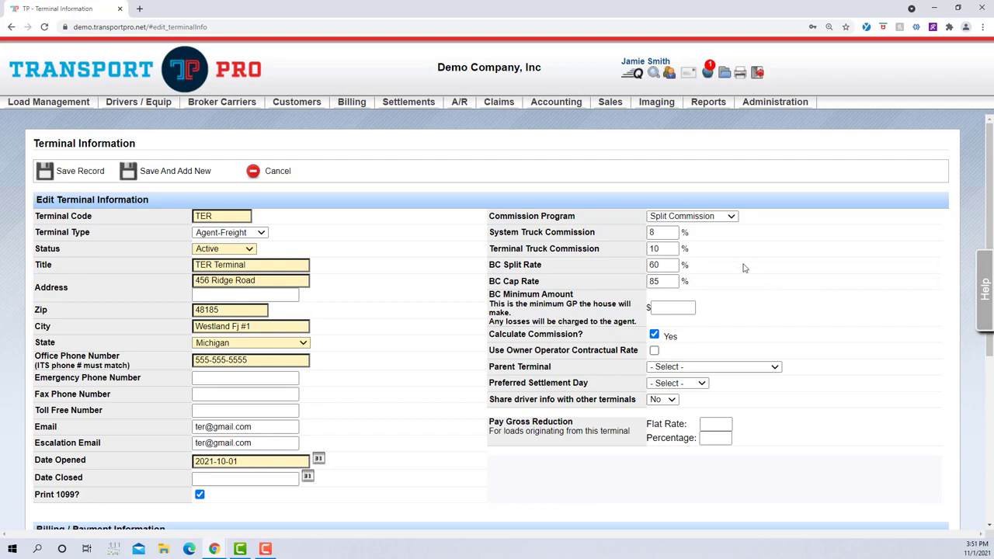
- Try the Simple Commission program with a 10% house commission, and return to Split Commission
left_click(725, 218)
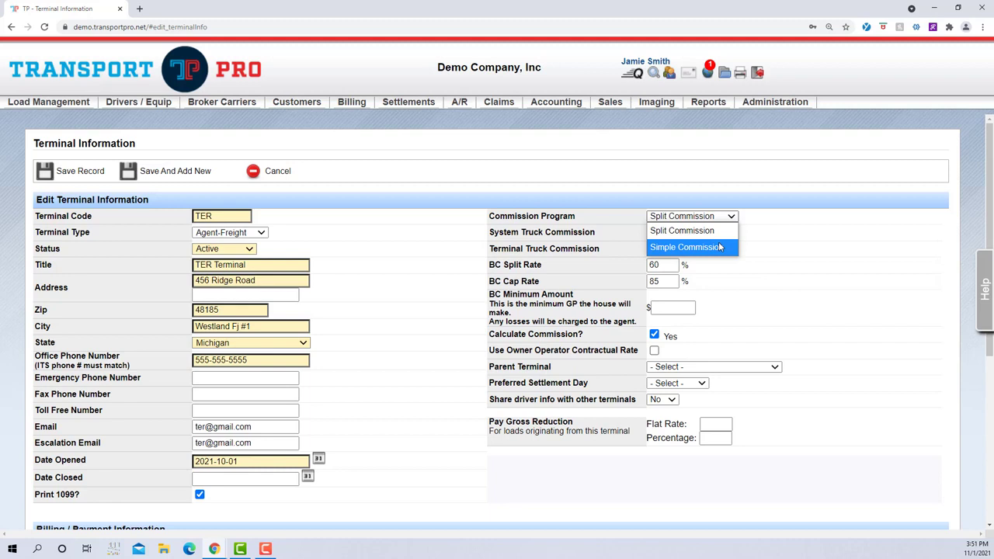
left_click(719, 247)
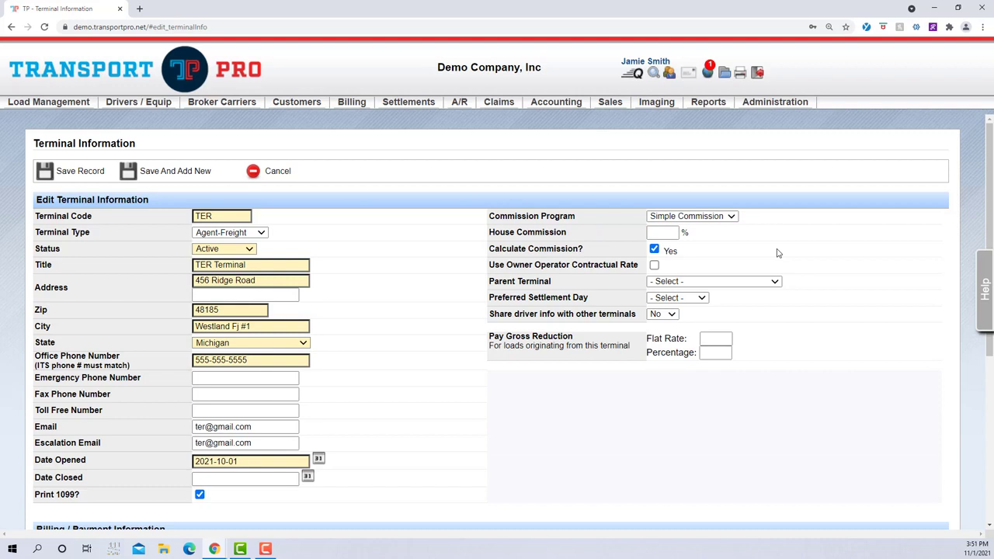
left_click(677, 232)
type("10")
left_click(730, 218)
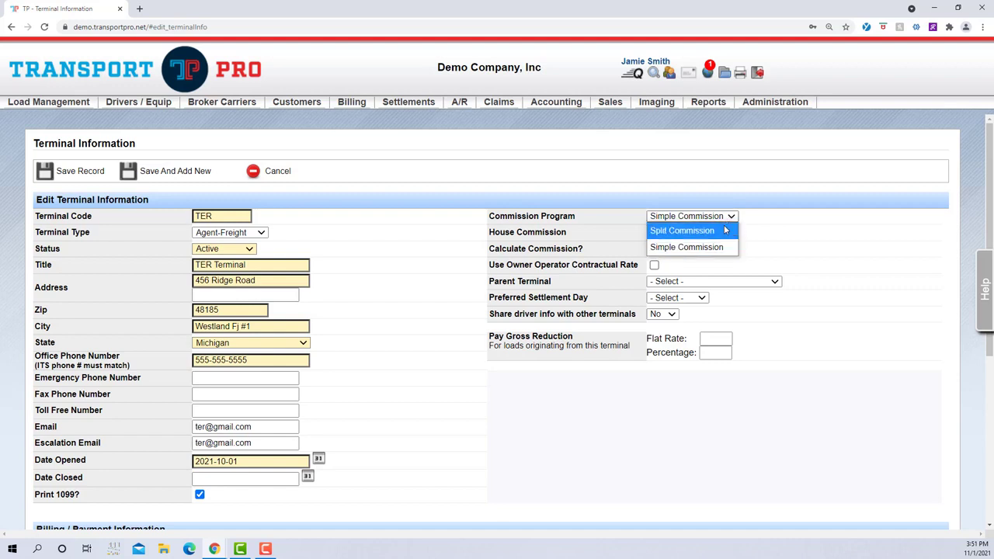
left_click(683, 229)
- Set the BC minimum amount to $50 and enable the use of the owner operator contractual rate
left_click(680, 310)
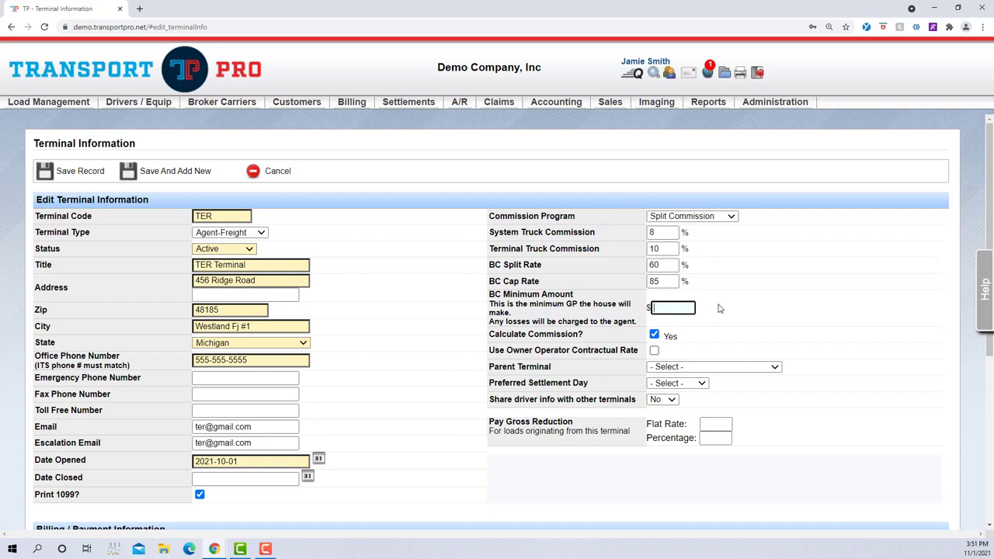
type("50")
left_click(742, 324)
left_click(654, 351)
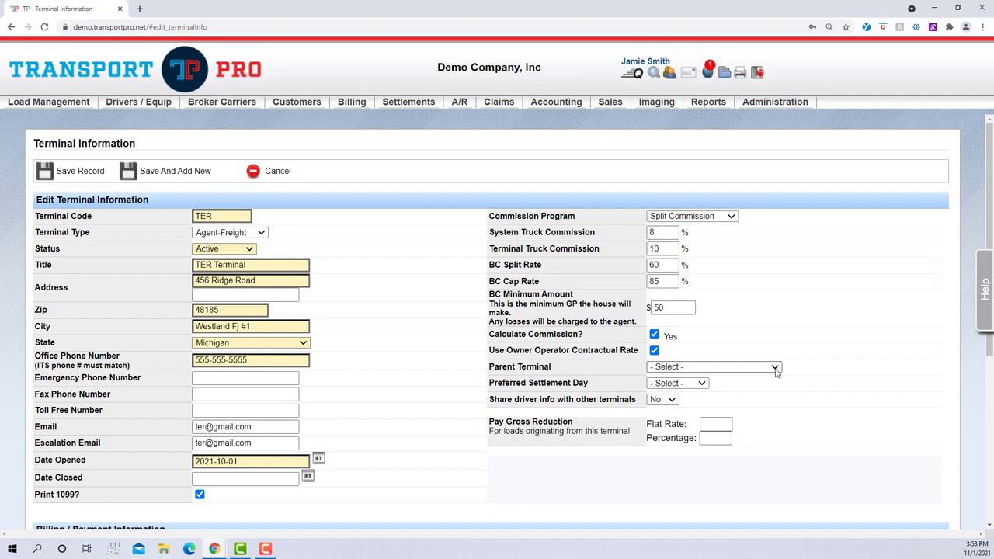
- Look through the available parent terminals without assigning one to the new terminal
left_click(775, 370)
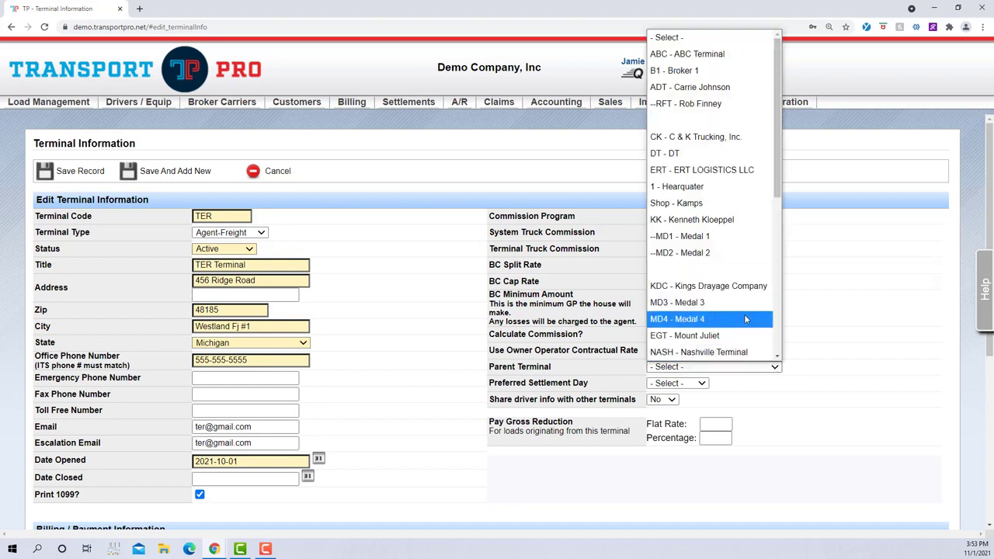
scroll(741, 311, "down", 4)
scroll(741, 311, "up", 4)
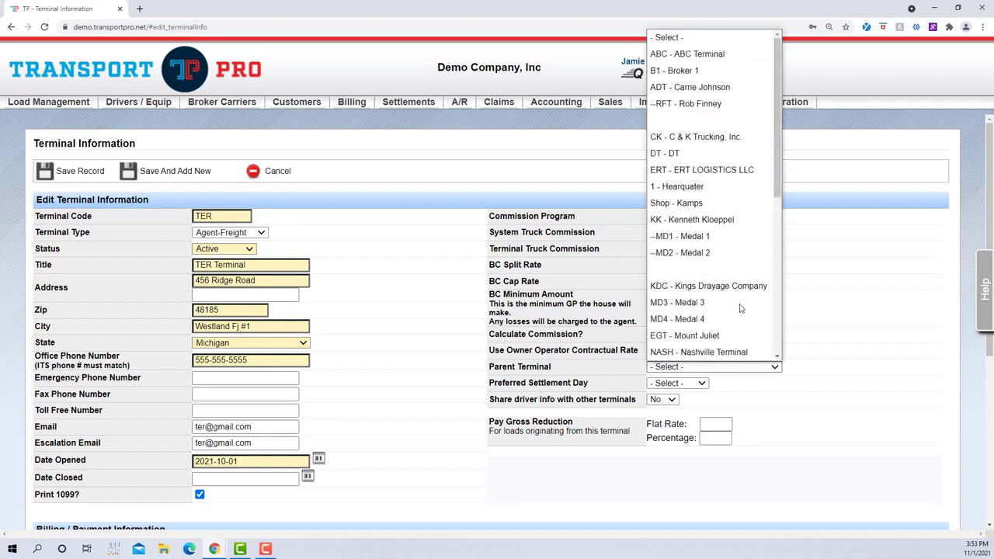
left_click(825, 335)
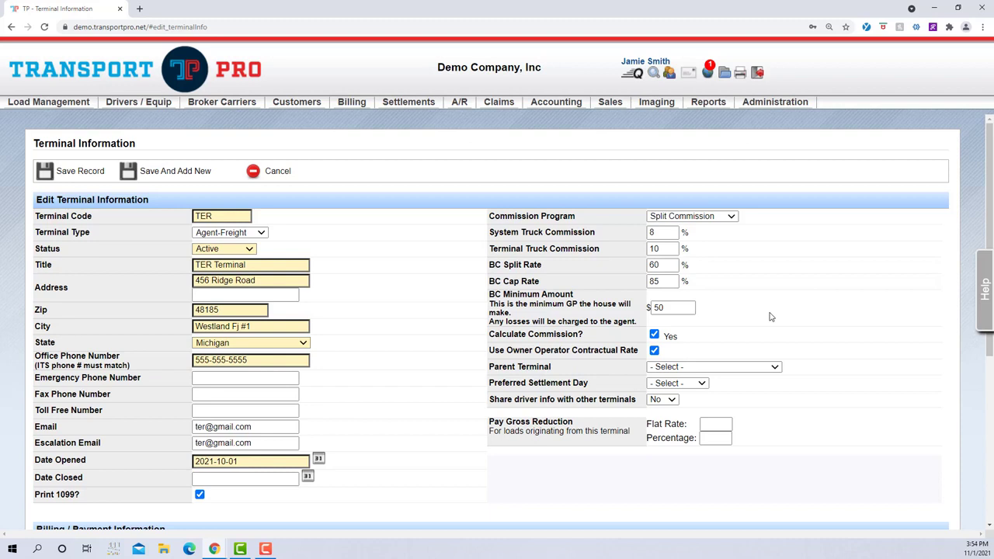
left_click(774, 368)
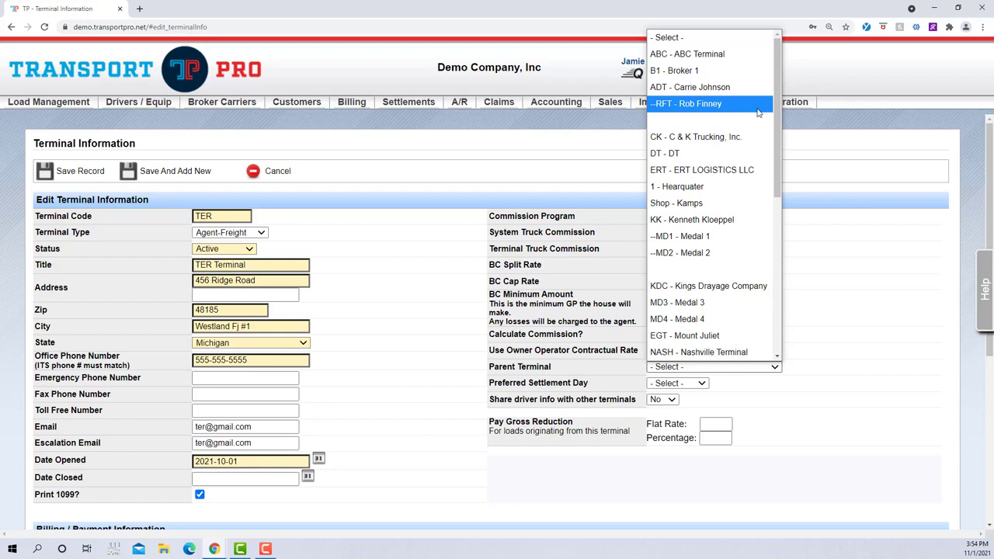
left_click(844, 311)
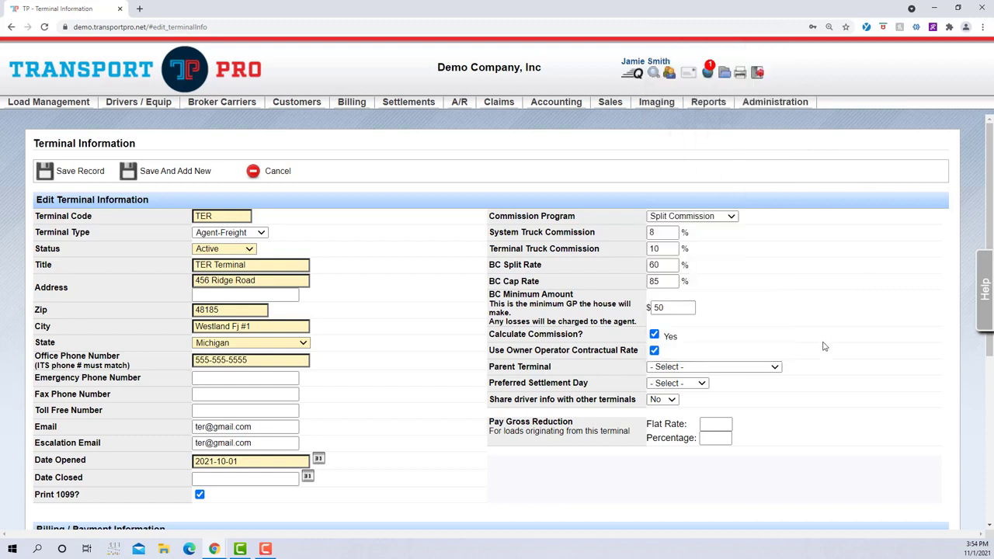
- Set the preferred settlement day to Thursday and share driver info with other terminals
left_click(702, 383)
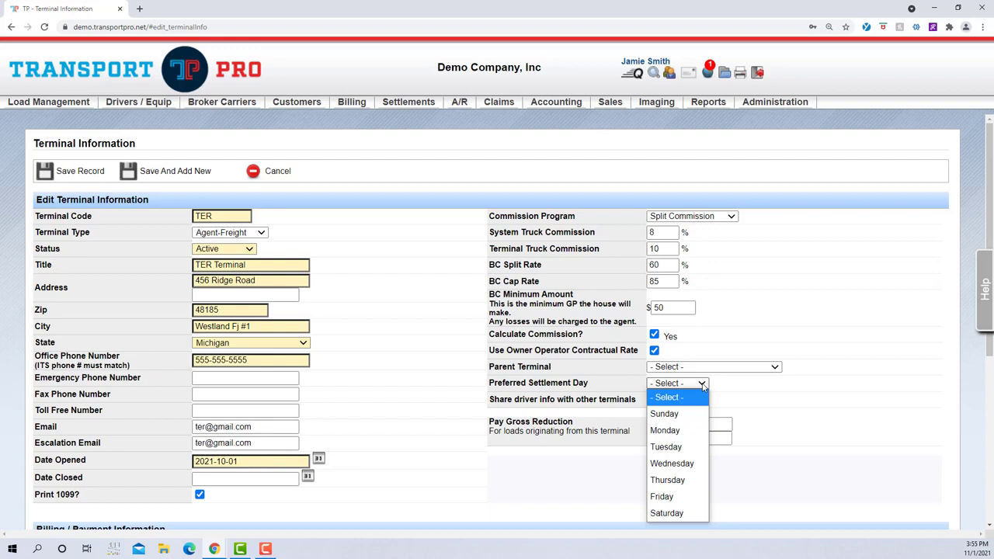
left_click(682, 481)
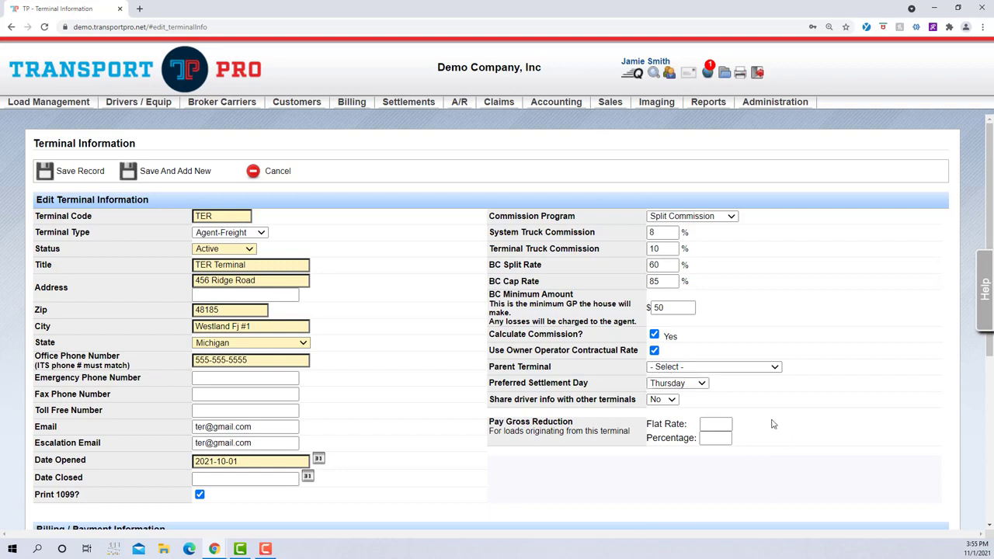
left_click(673, 400)
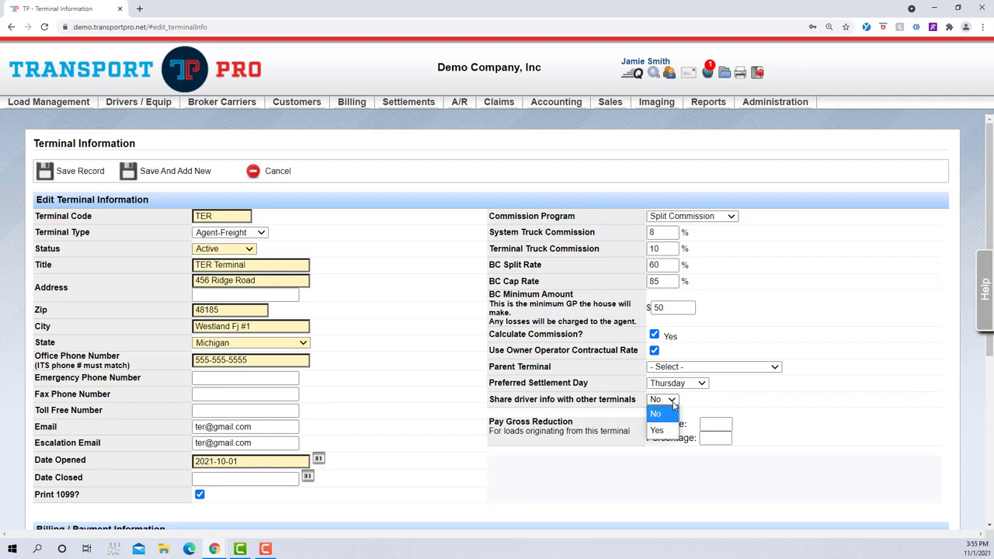
left_click(666, 434)
left_click(728, 395)
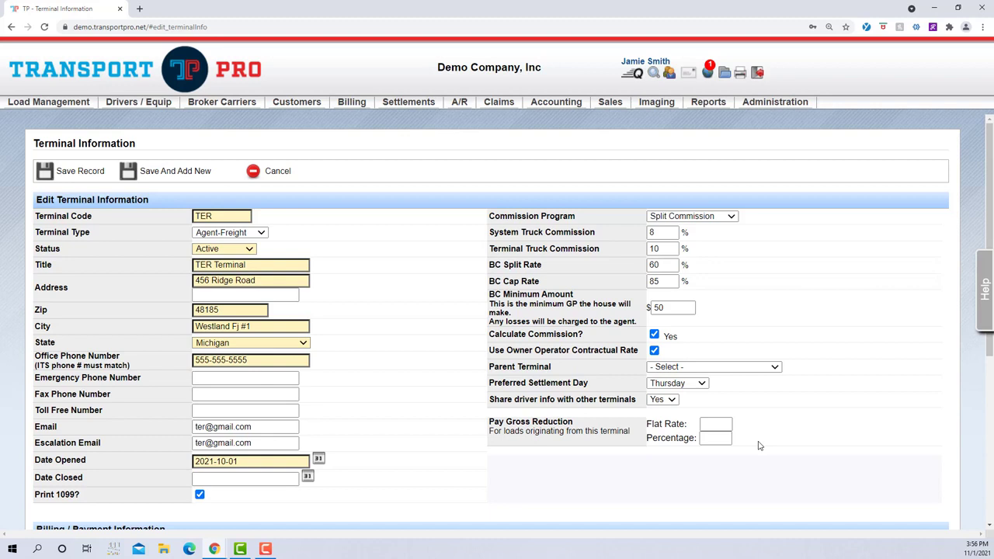
- Set the pay gross reduction percentage to 2 for loads originating from this terminal
left_click(712, 439)
type("2")
left_click(757, 447)
- Fill the billing and payment information by copying the terminal's contact details from above
scroll(869, 419, "down", 3)
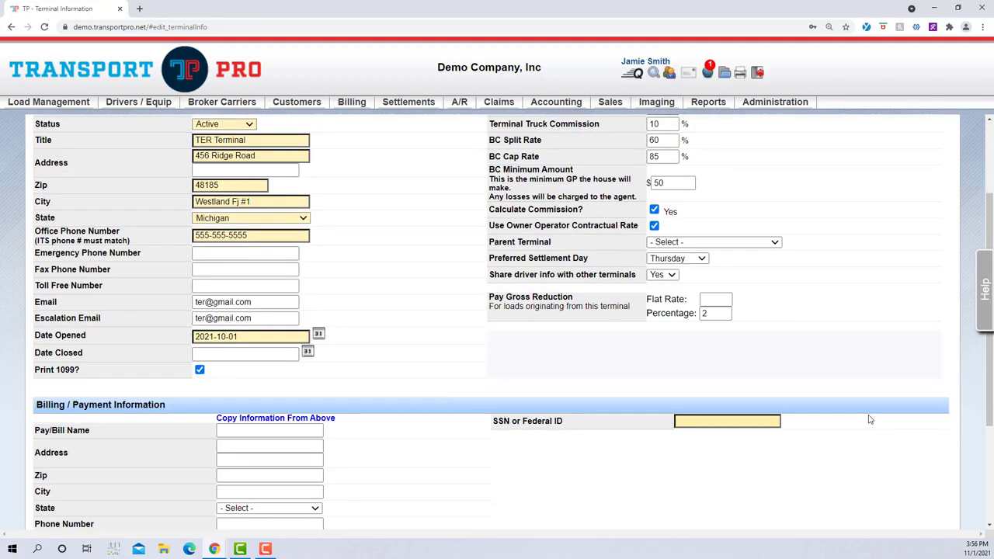
scroll(870, 420, "down", 2)
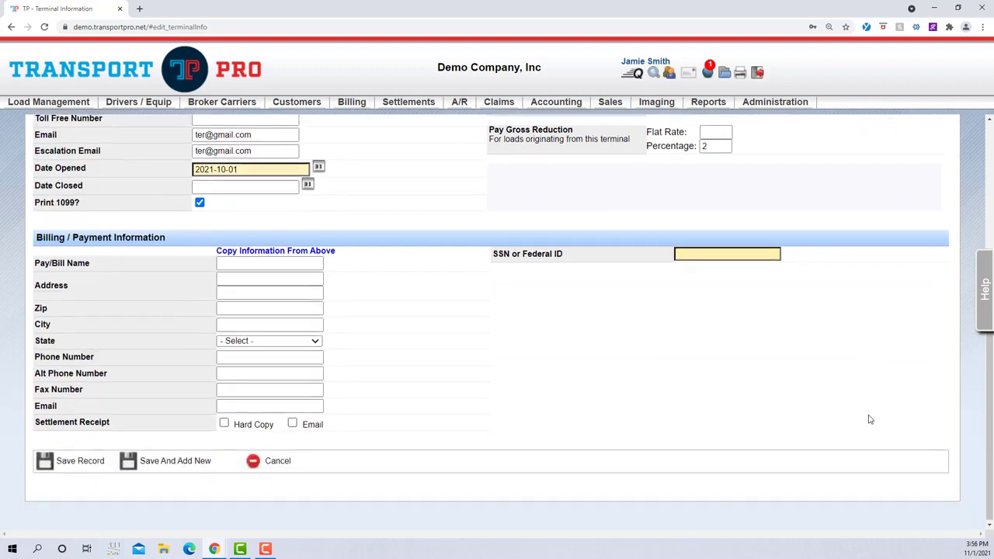
scroll(870, 419, "up", 1)
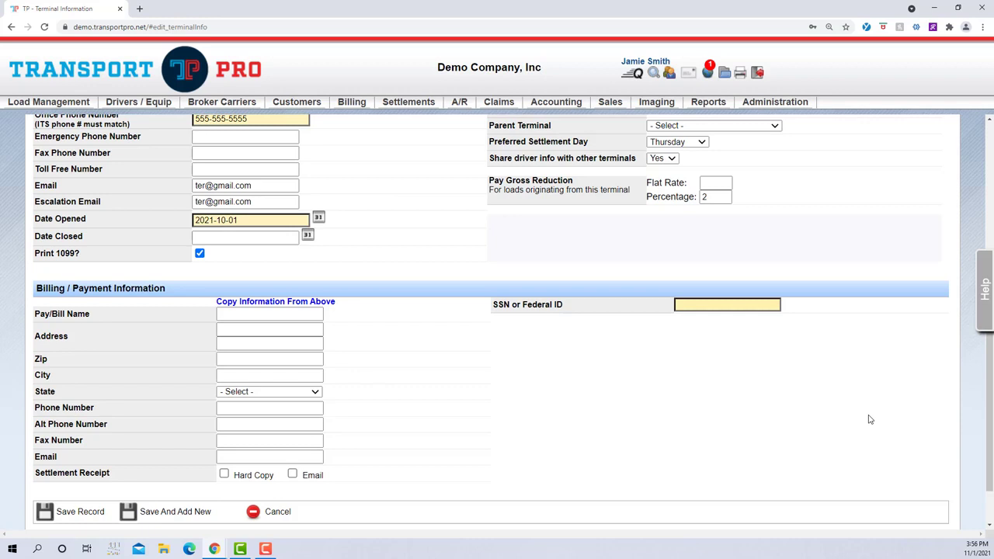
left_click(329, 302)
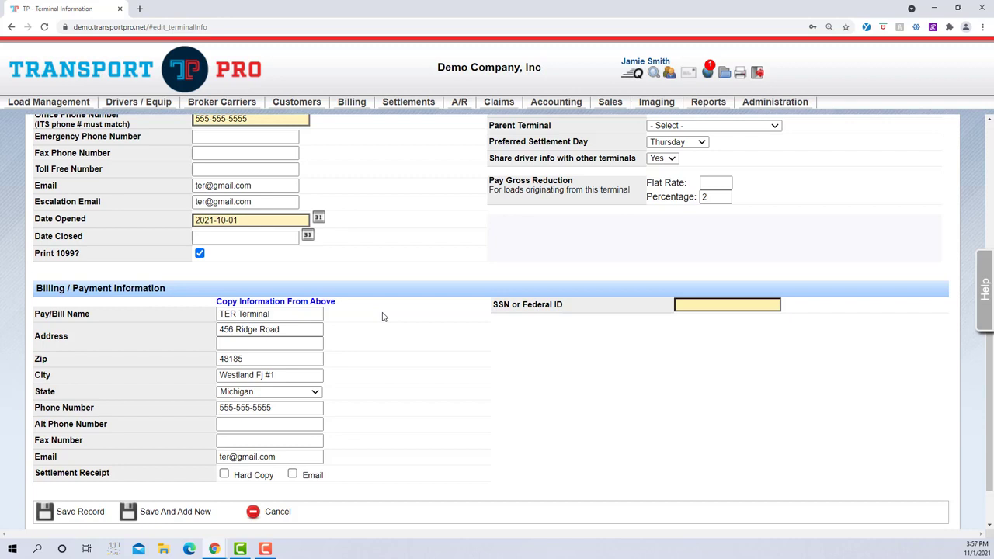
left_click(292, 313)
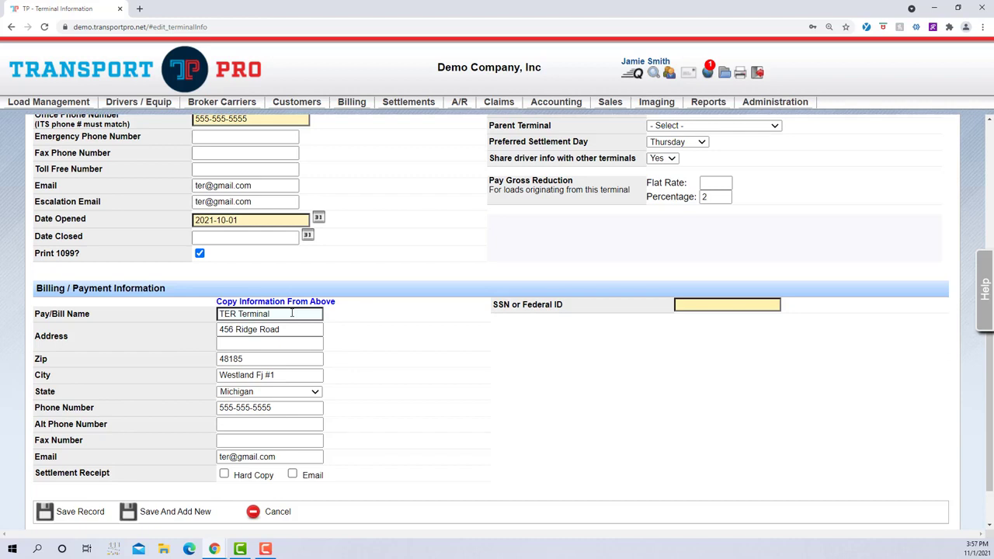
left_click(428, 329)
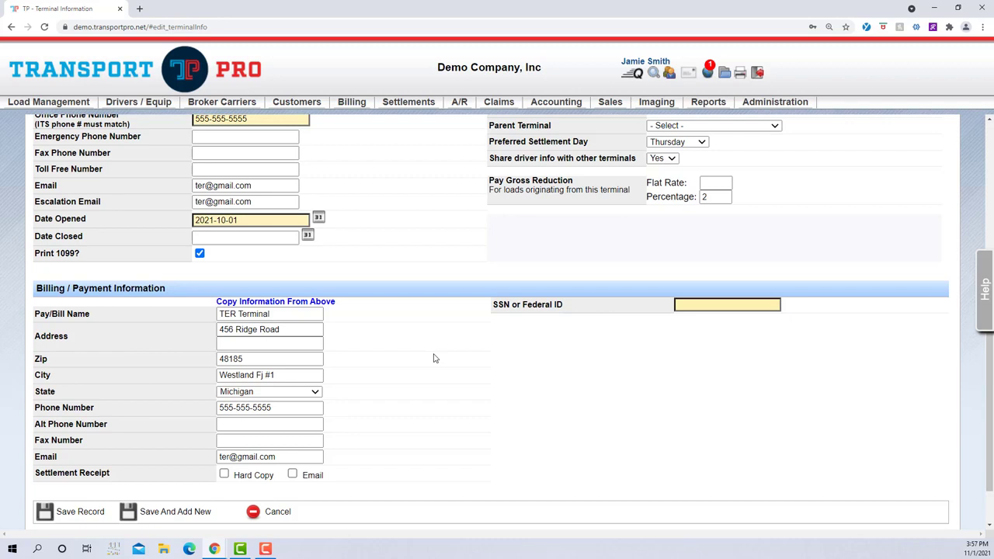
- Choose e-mail as the settlement receipt method and enter the terminal's SSN or Federal ID
left_click(292, 473)
left_click(319, 461)
left_click(702, 306)
type("123-45-6789")
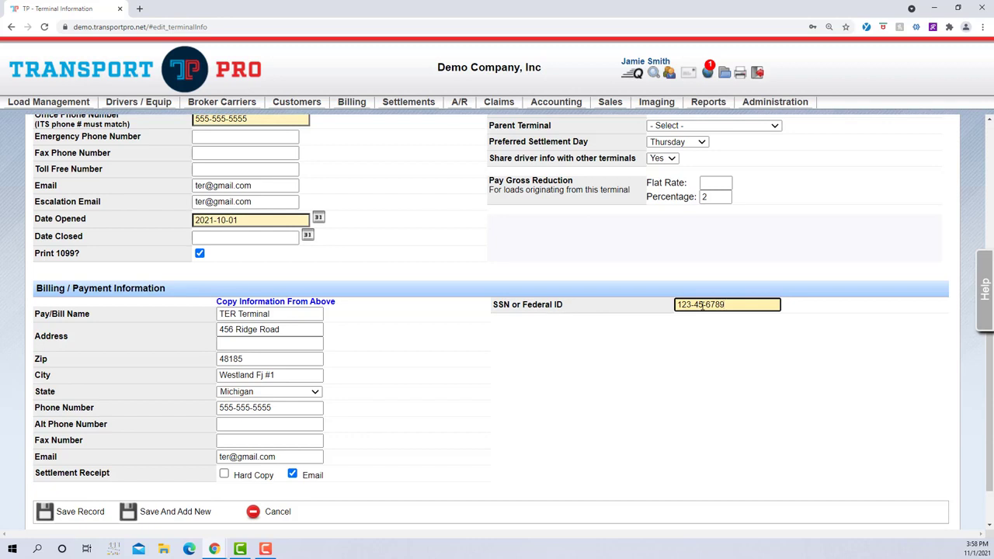
left_click(698, 374)
- Save the new terminal record without starting another one
scroll(535, 385, "down", 1)
scroll(536, 385, "down", 1)
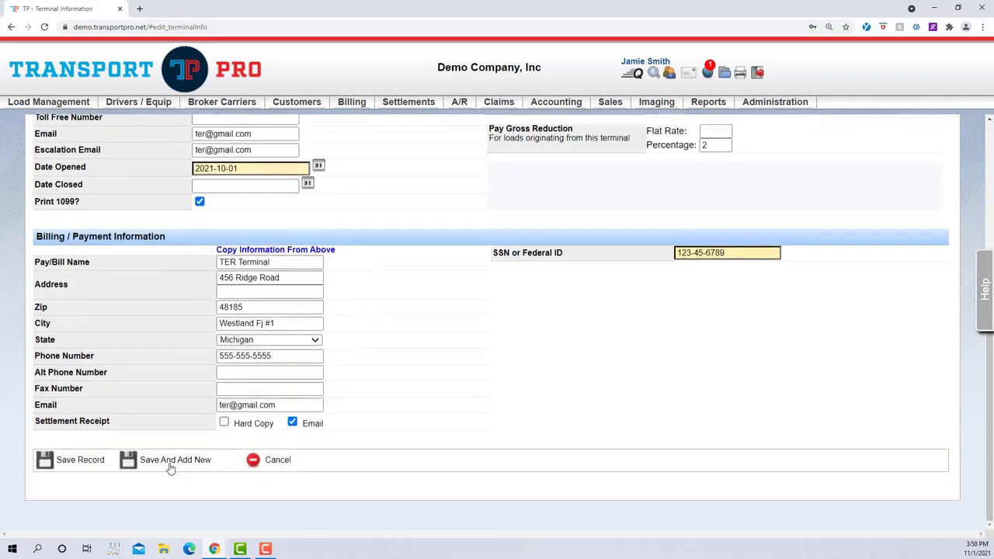
left_click(80, 460)
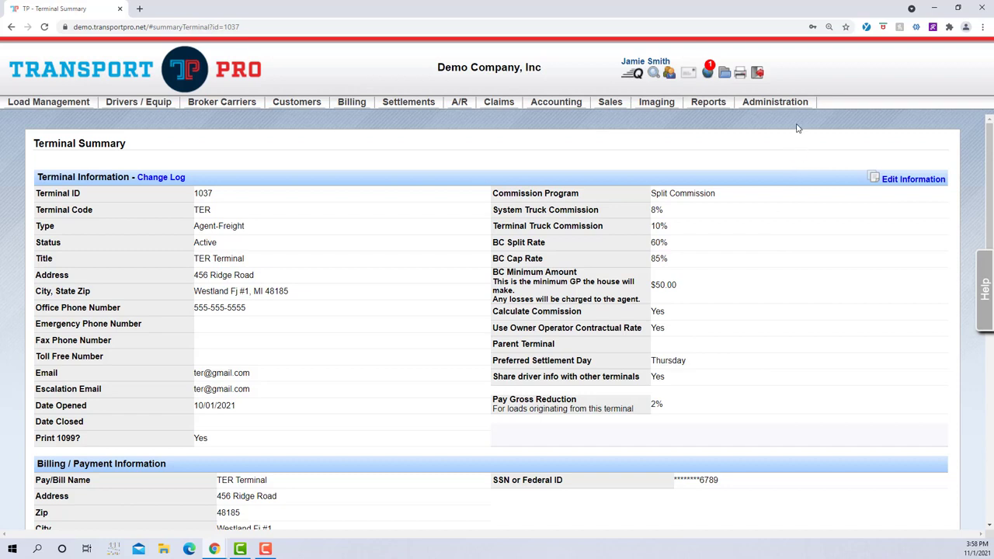
- Search the system users by the agent's first name and open the matching user record
mouse_move(791, 104)
mouse_move(803, 124)
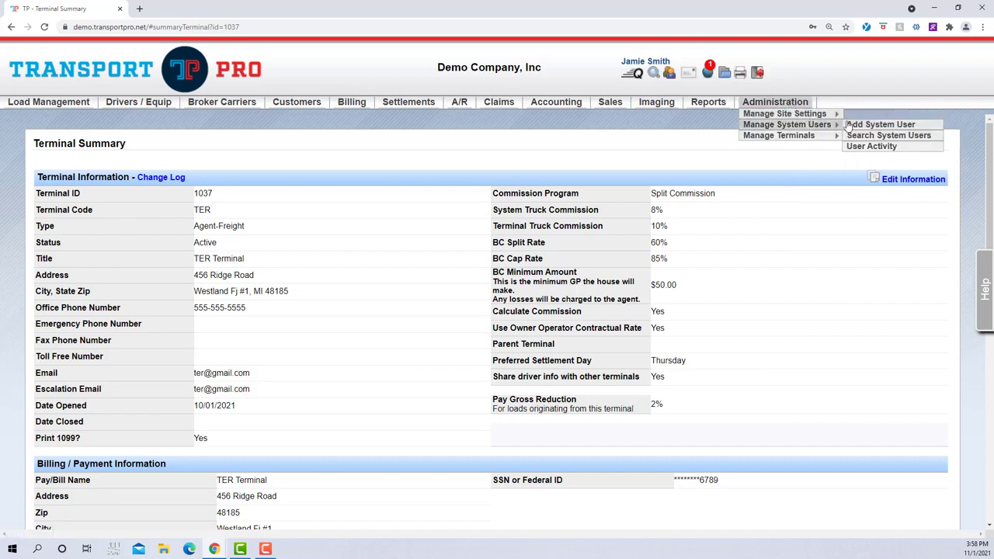
left_click(869, 136)
left_click(447, 222)
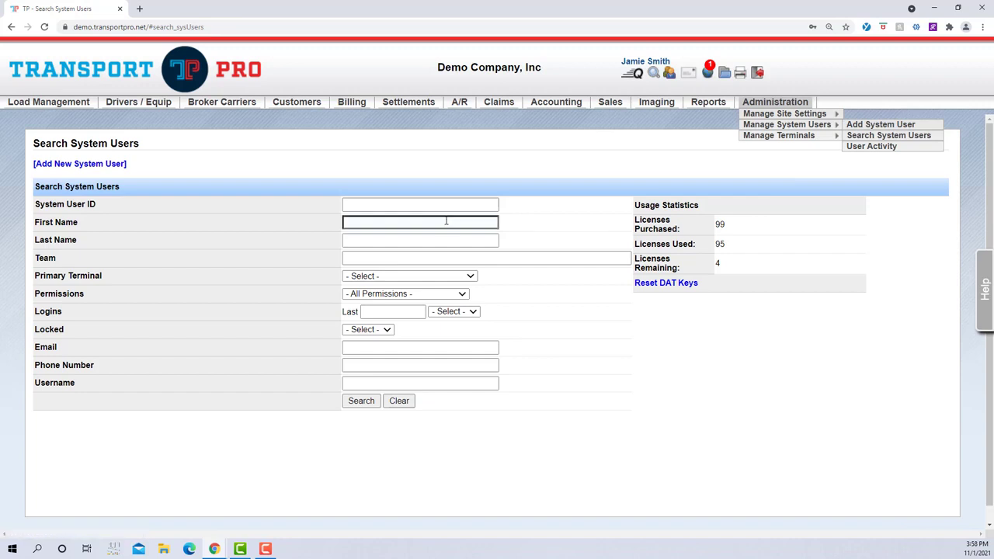
type("larry")
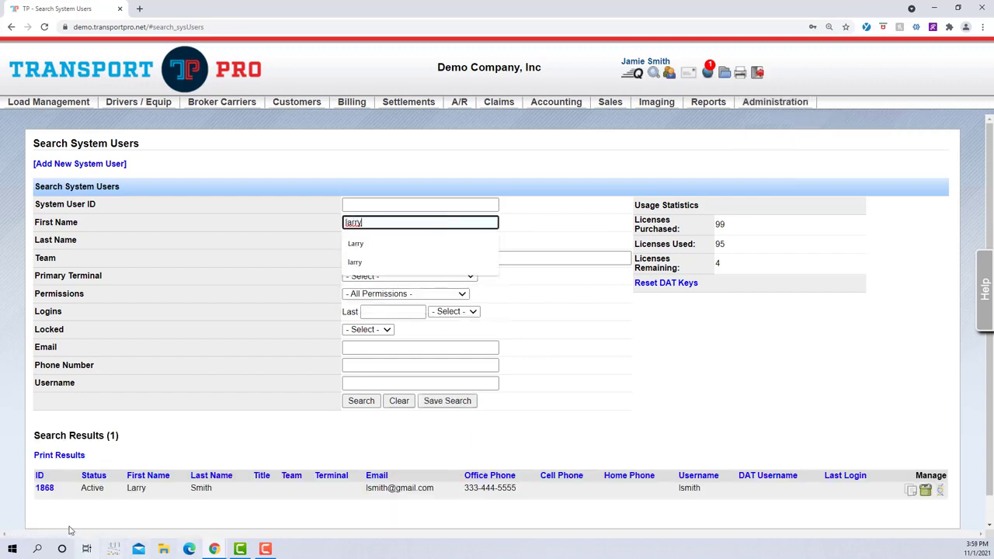
left_click(46, 489)
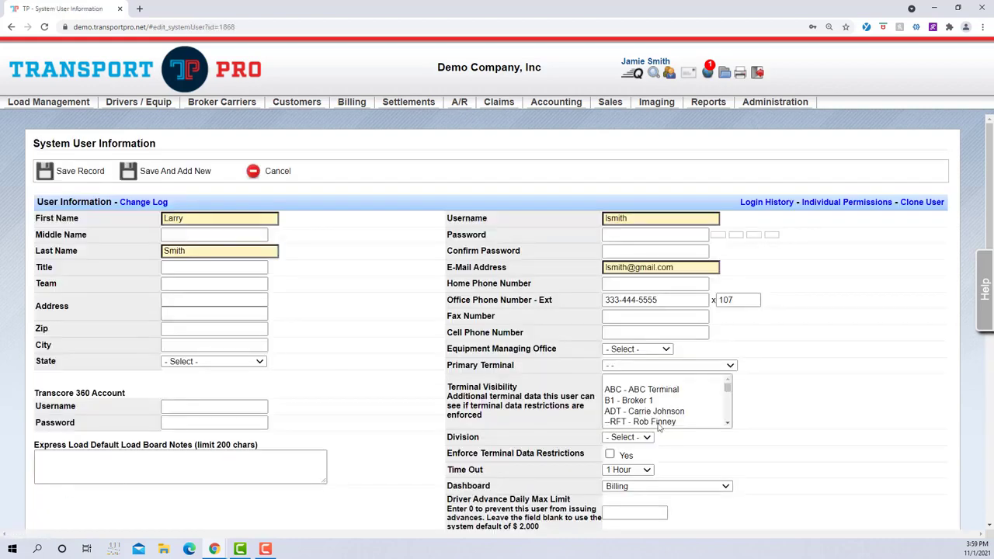
- Examine the user's Primary Terminal, Terminal Visibility and Enforce Terminal Data Restrictions settings, including the selectable primary terminals
scroll(854, 431, "down", 1)
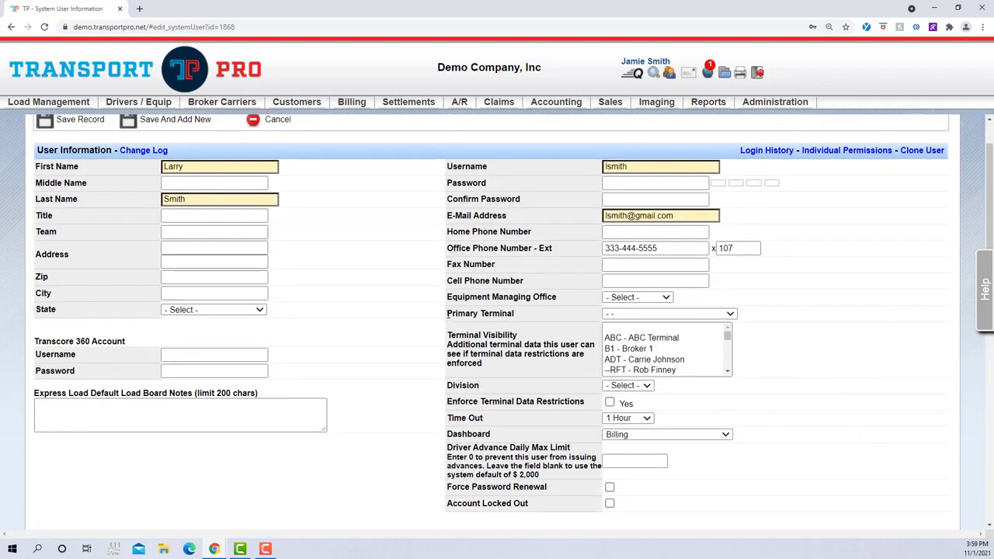
left_click_drag(447, 313, 548, 319)
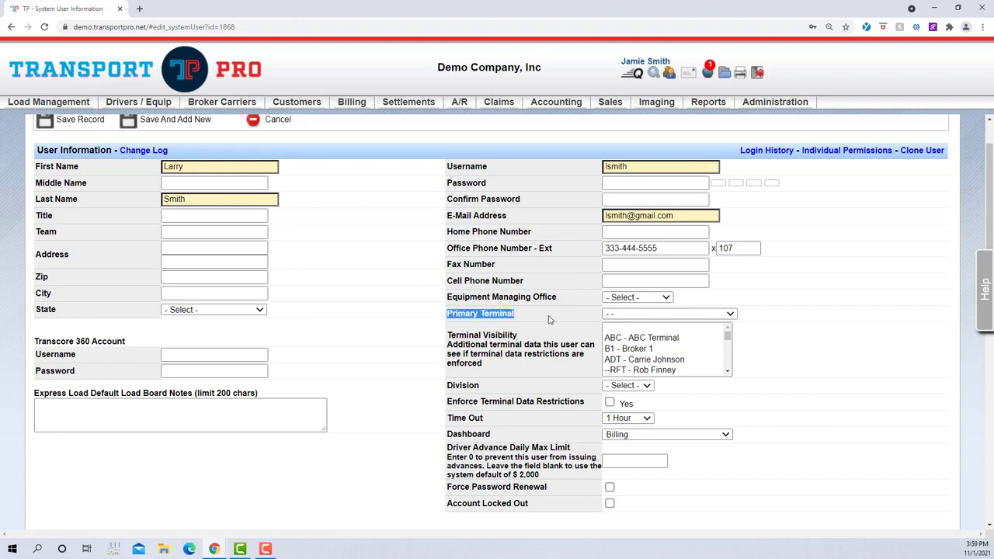
left_click(548, 320)
left_click_drag(449, 336, 555, 335)
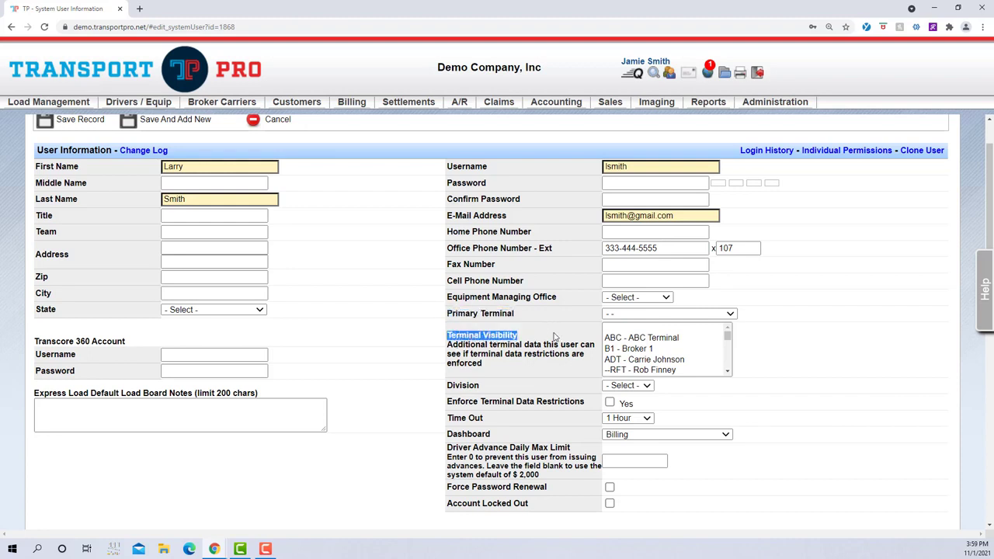
left_click(554, 335)
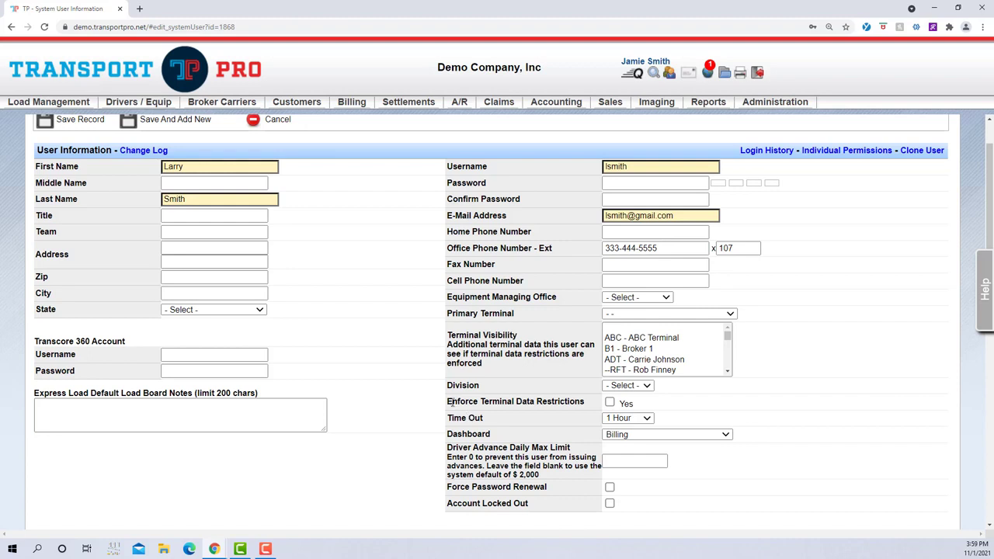
left_click_drag(447, 401, 591, 406)
left_click(591, 406)
left_click(730, 314)
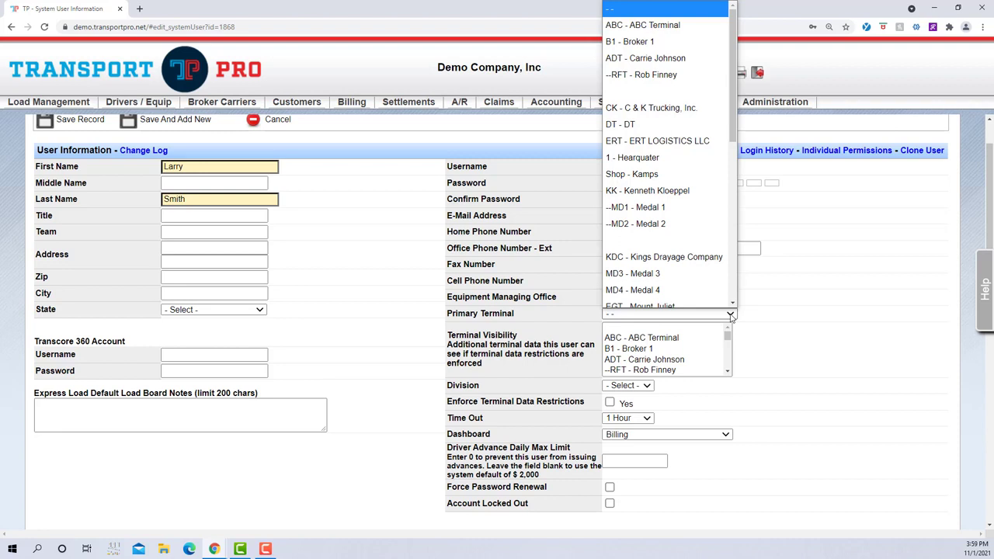
left_click(772, 320)
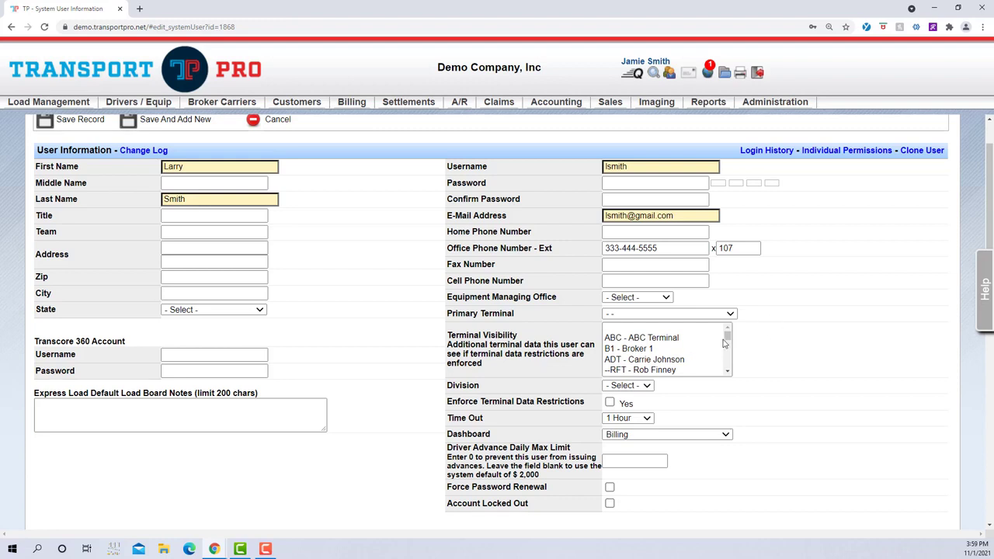
- Grant the user terminal visibility for the ABC, ADT and RFT terminals together
left_click(728, 372)
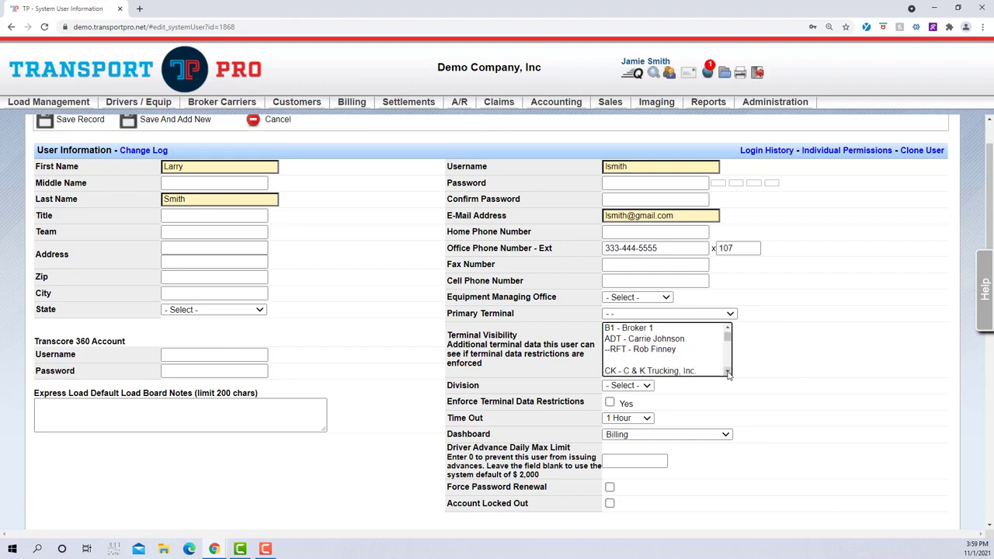
left_click(727, 371)
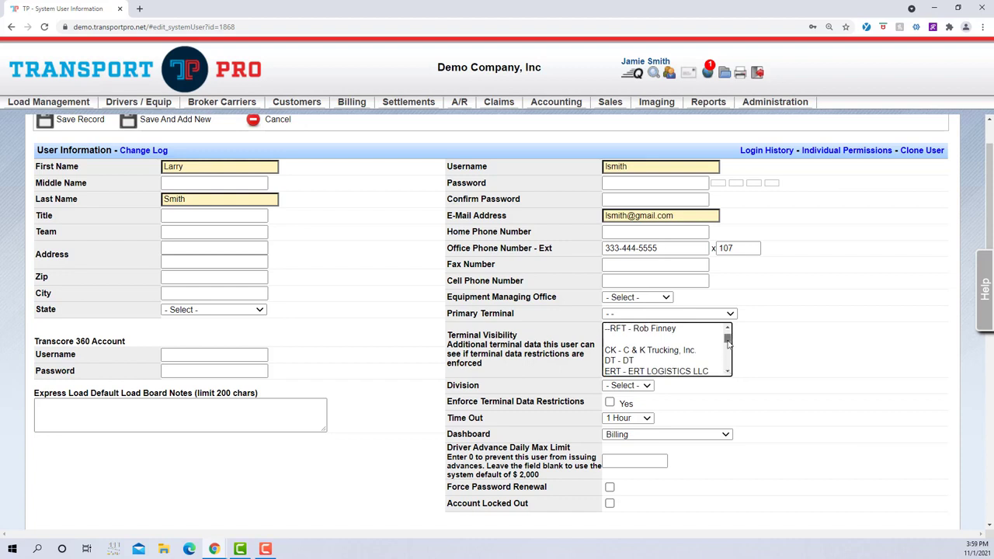
left_click_drag(728, 344, 728, 332)
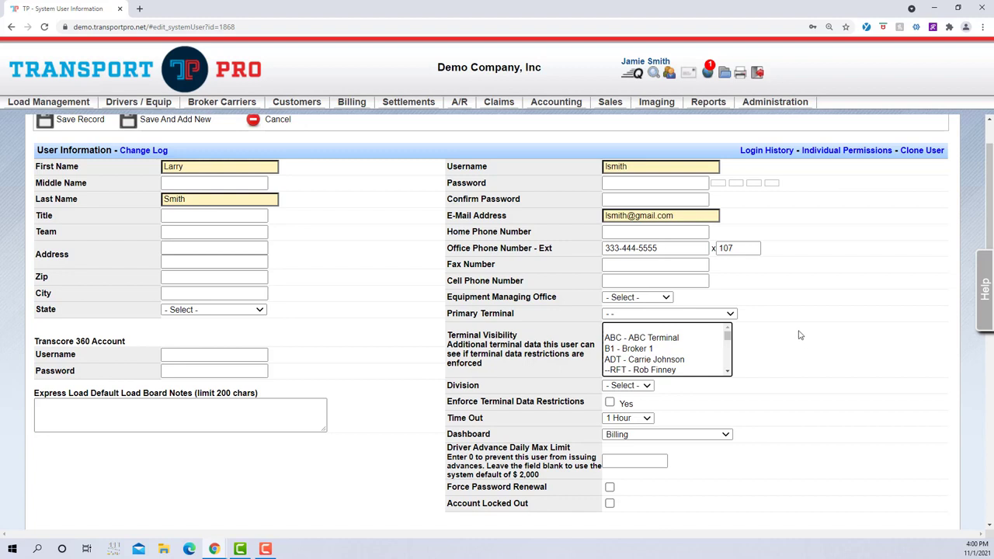
left_click(679, 339)
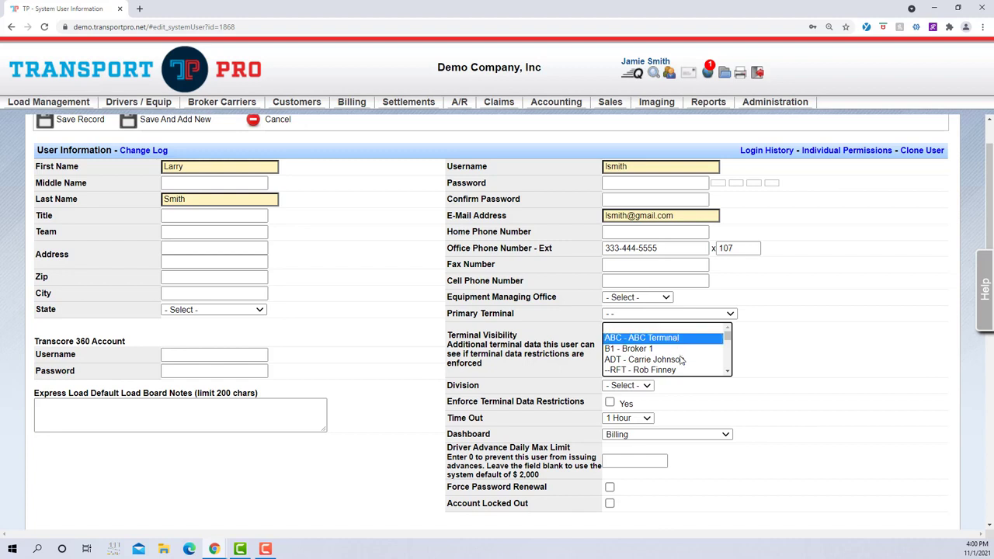
left_click(680, 359, "ctrl")
left_click(673, 371, "ctrl")
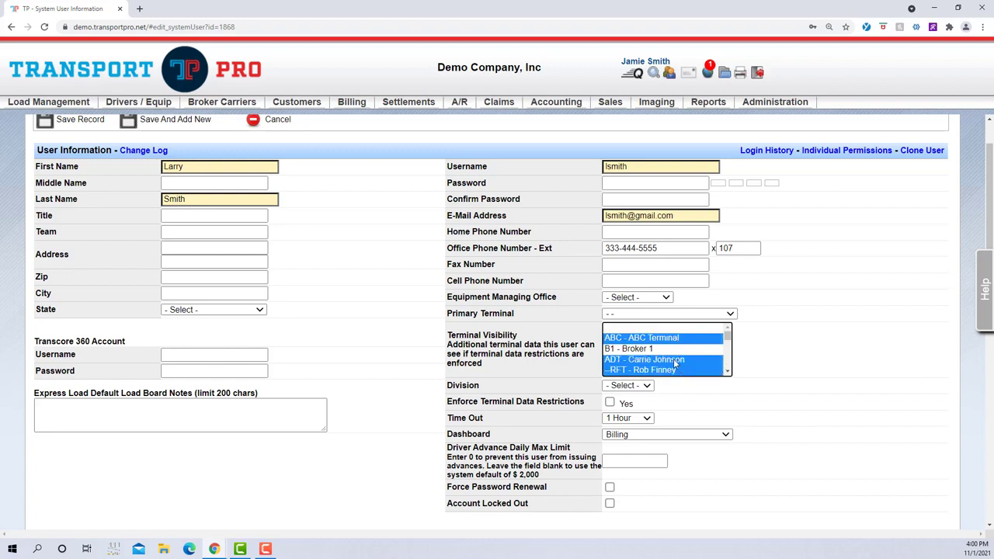
- Try enforcing terminal data restrictions for the user, and turn the option off again
left_click(610, 403)
left_click(611, 404)
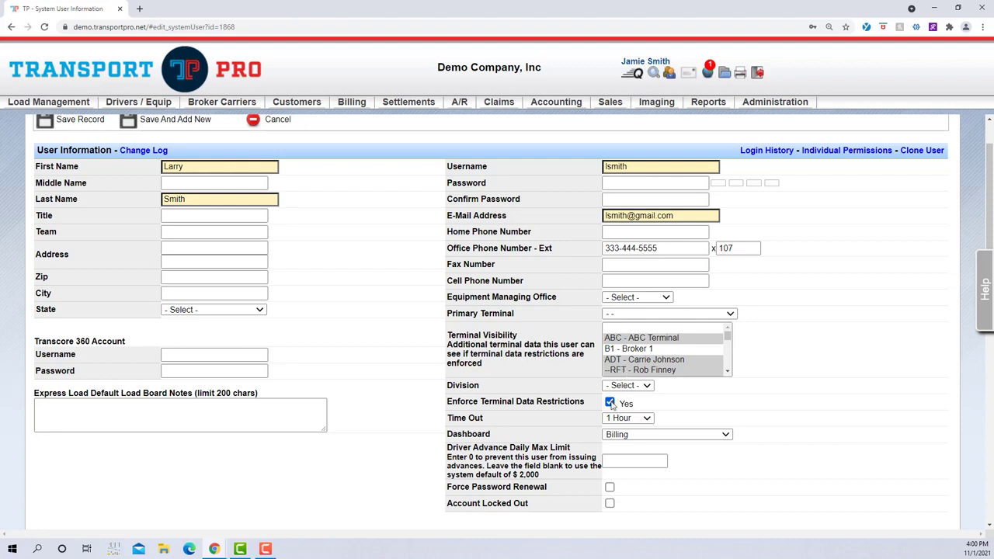
left_click(610, 402)
- Search for all terminals without any filters and open the AGENT 102 terminal's summary from the results
mouse_move(791, 105)
mouse_move(817, 139)
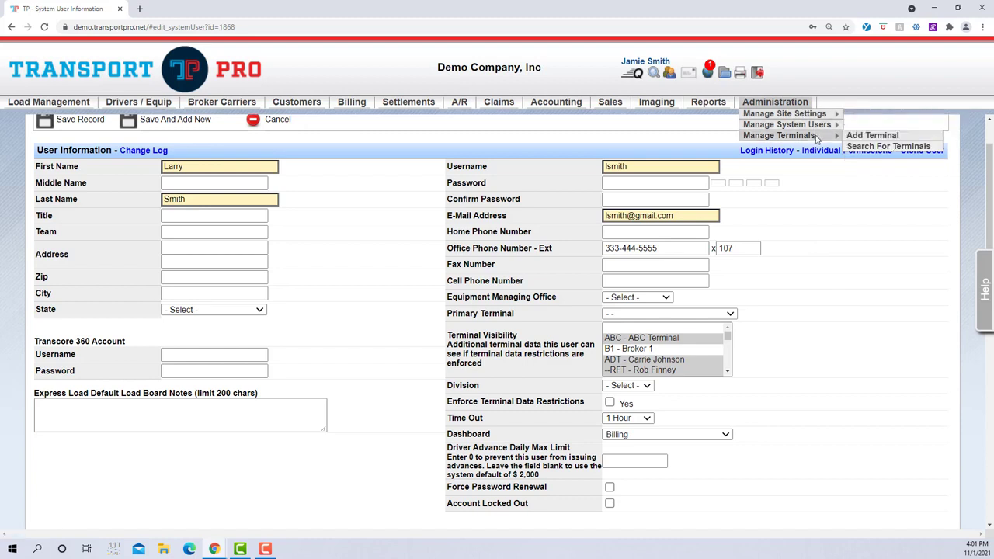
left_click(875, 147)
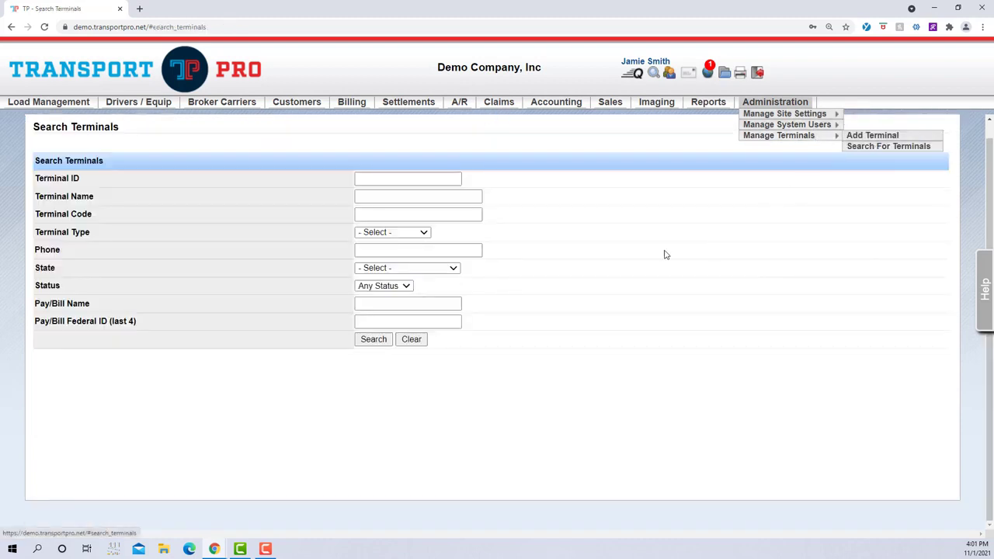
left_click(374, 339)
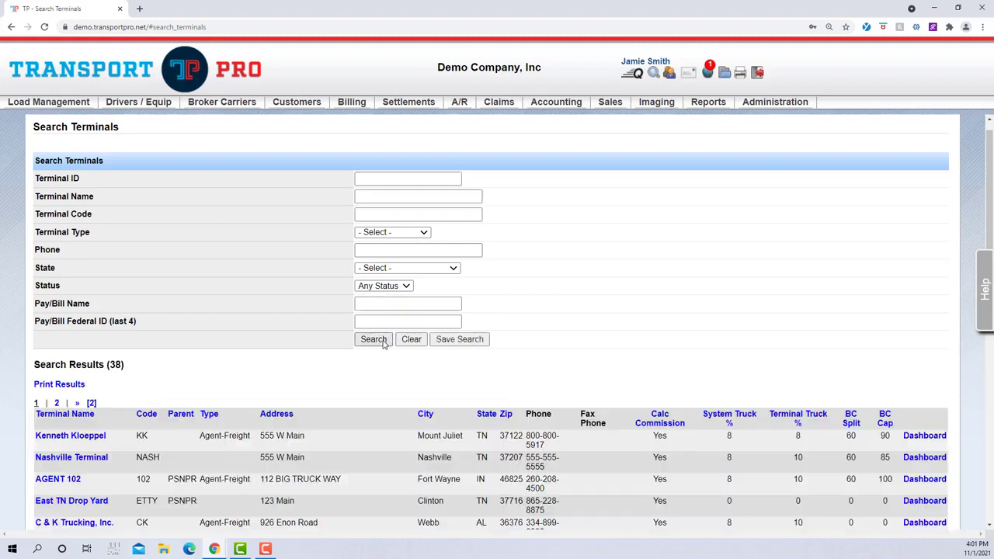
scroll(578, 362, "down", 3)
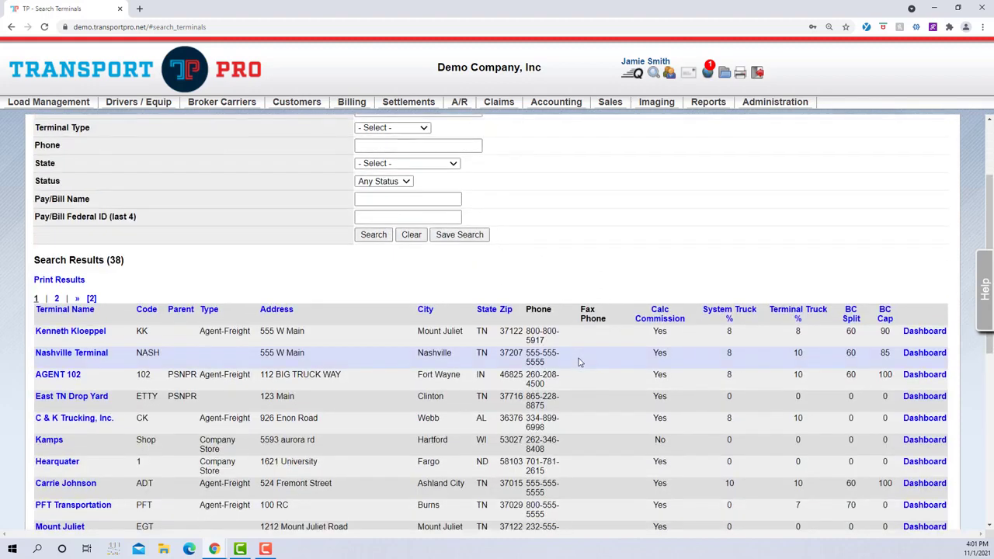
scroll(578, 361, "down", 1)
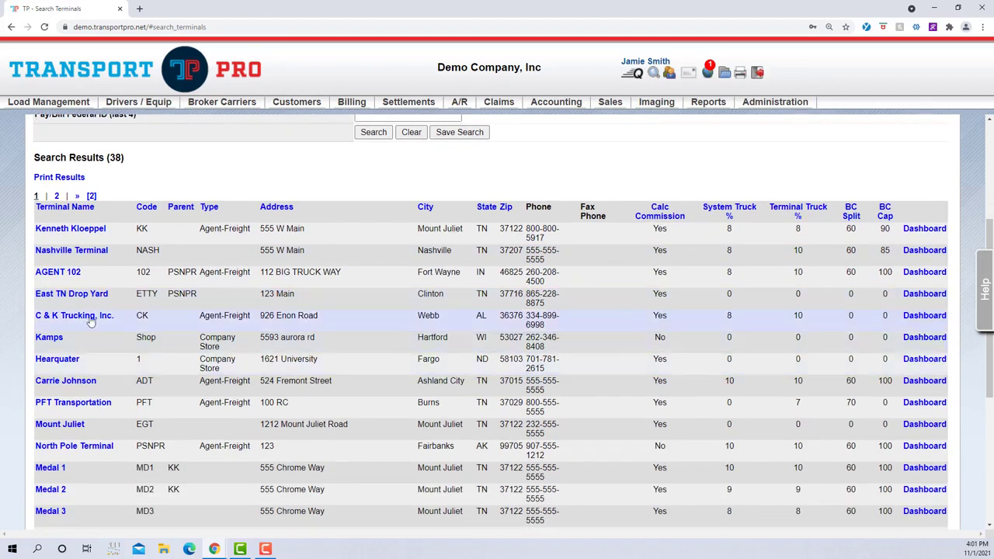
left_click(62, 278)
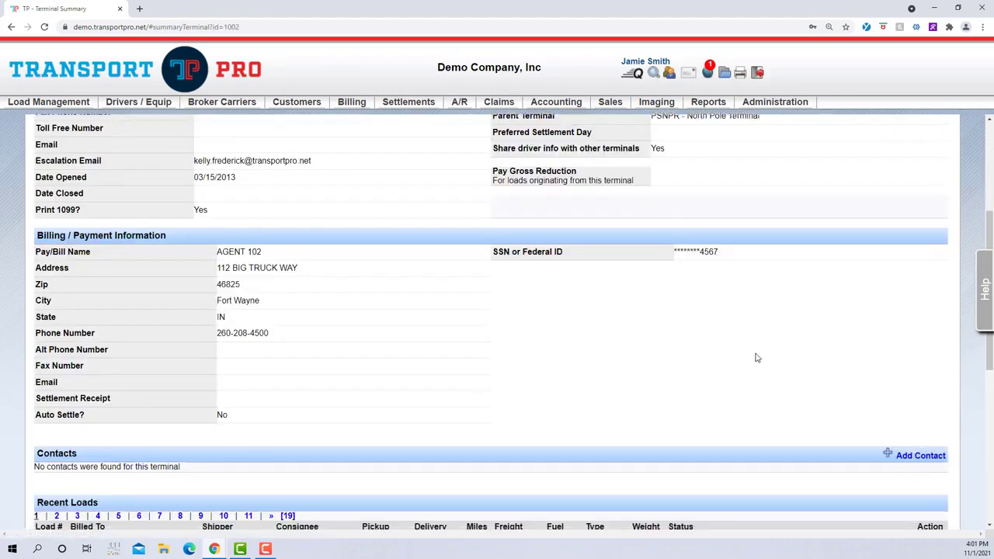
- Open the AGENT 102 terminal's information for editing to view its editable fields, and leave without saving
scroll(758, 359, "up", 3)
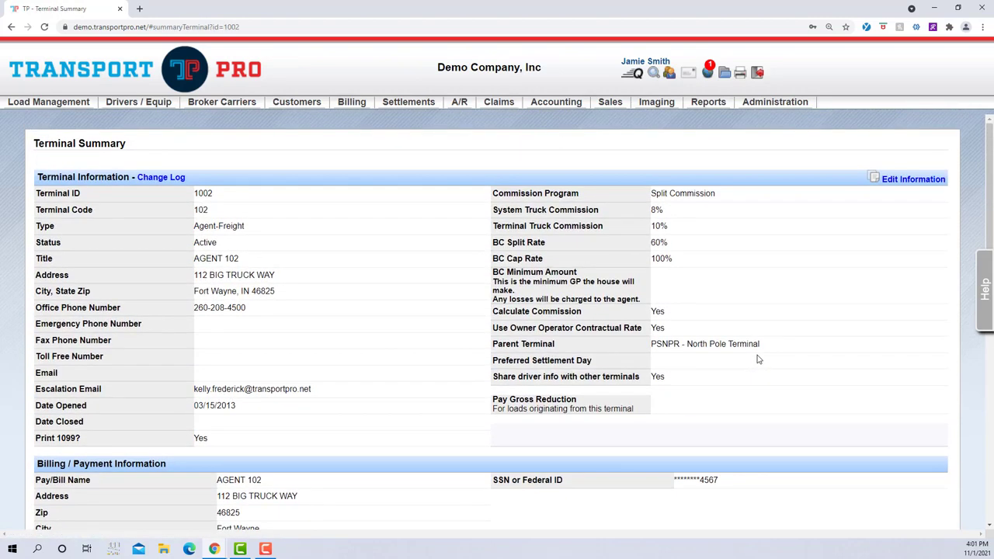
left_click(916, 179)
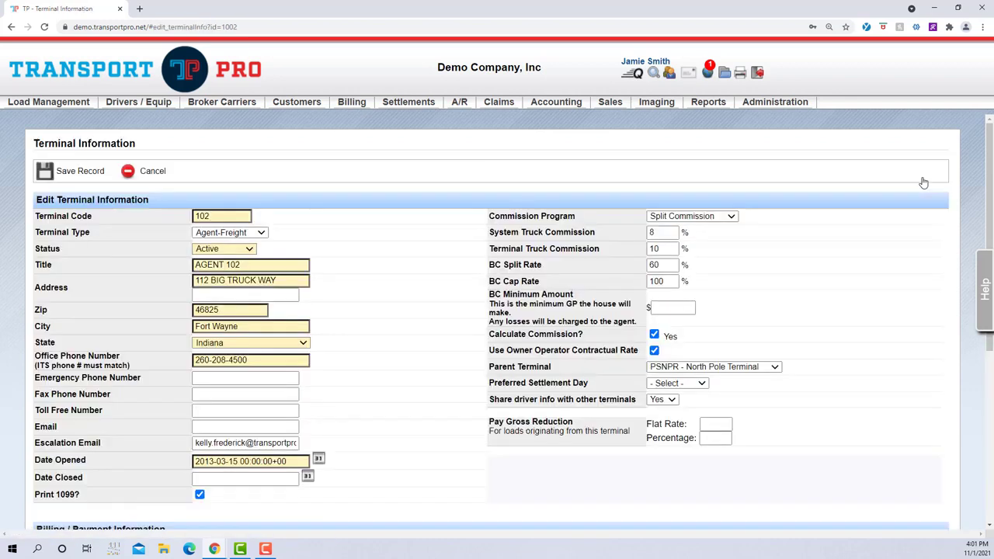
left_click(168, 178)
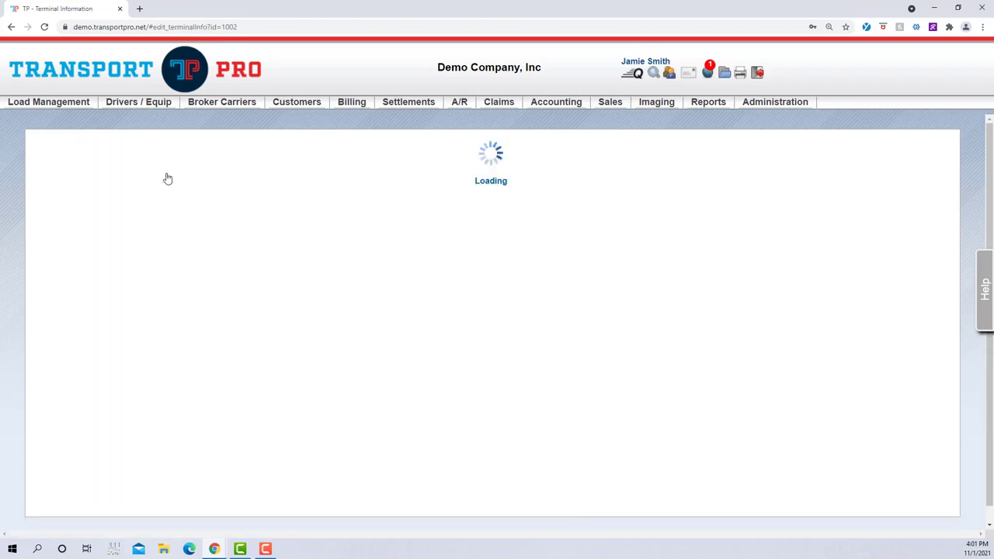